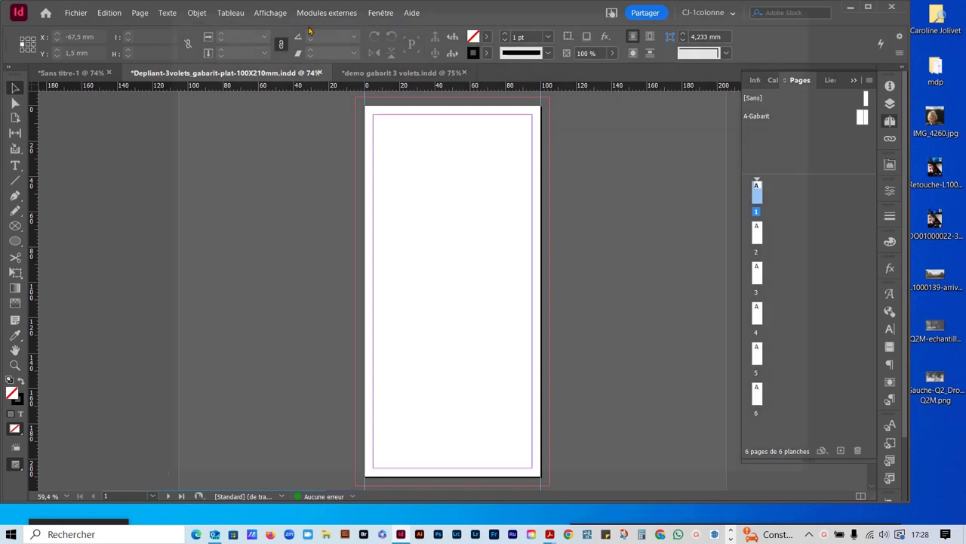
Review the new-document settings for page size, margins, bleed and slug, and close them without creating a document.
{"action": "key", "text": "ctrl+n"}
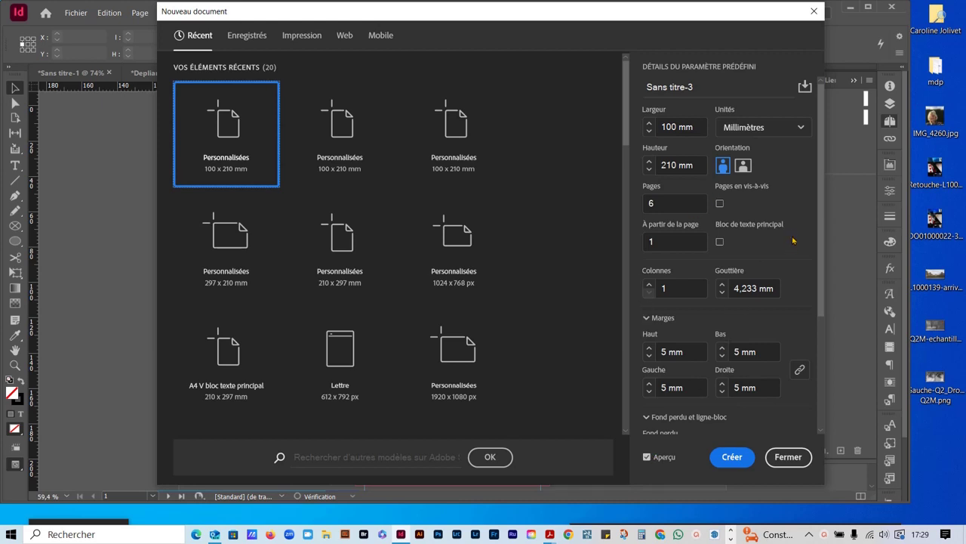
{"action": "scroll", "coordinate": [820, 229], "scroll_direction": "down", "scroll_amount": 5}
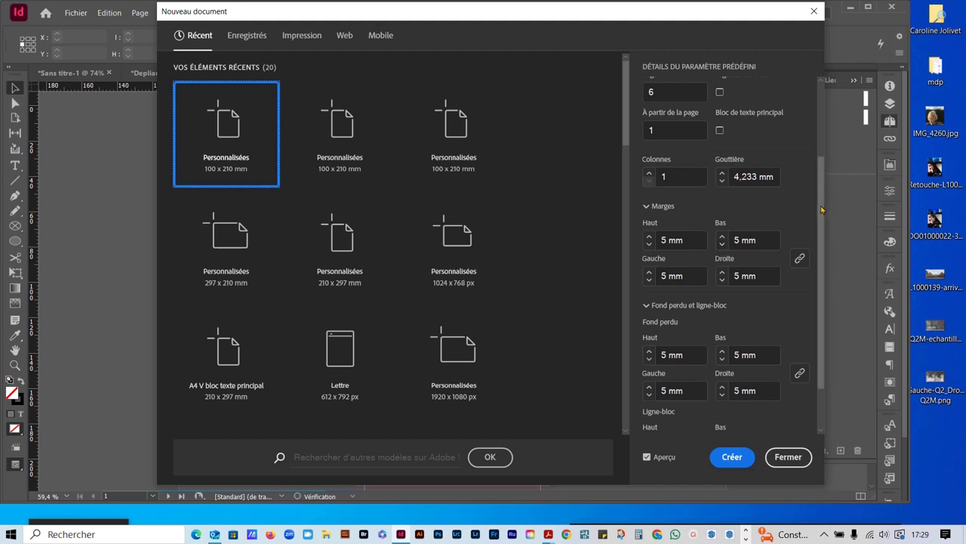
{"action": "scroll", "coordinate": [822, 209], "scroll_direction": "down", "scroll_amount": 2}
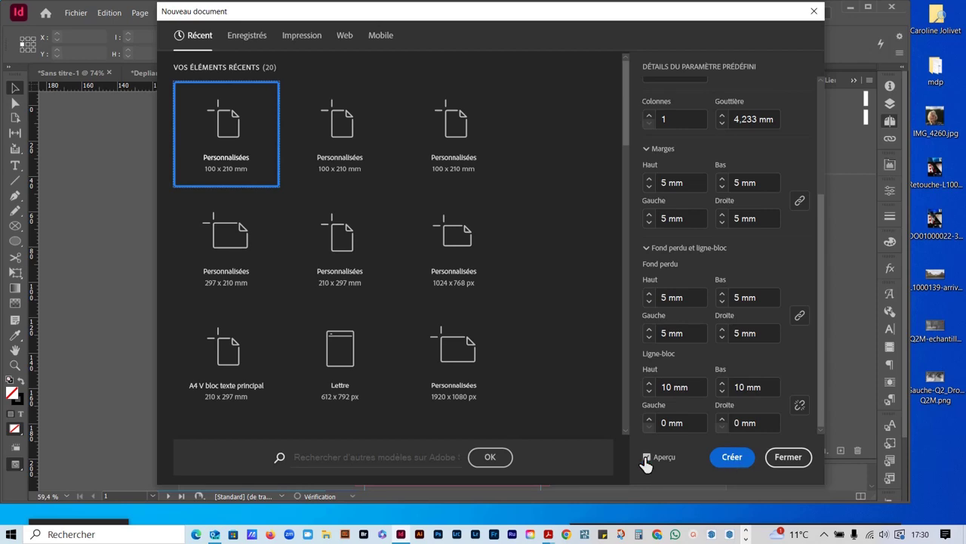
{"action": "left_click_drag", "start_coordinate": [660, 15], "coordinate": [678, 30]}
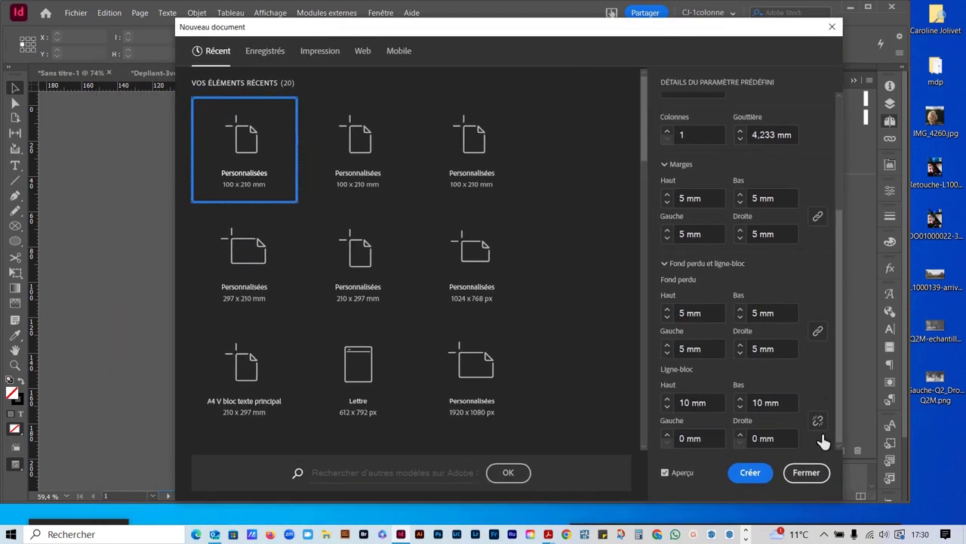
{"action": "left_click", "coordinate": [805, 473]}
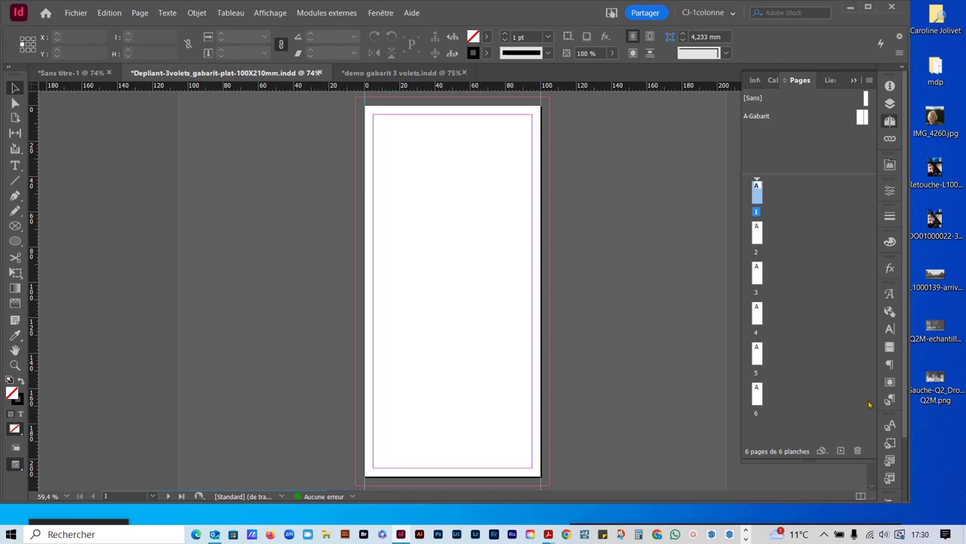
Turn off document page shuffling and arrange the six pages into two three-page spreads, 1-3 and 4-6.
{"action": "left_click", "coordinate": [869, 80]}
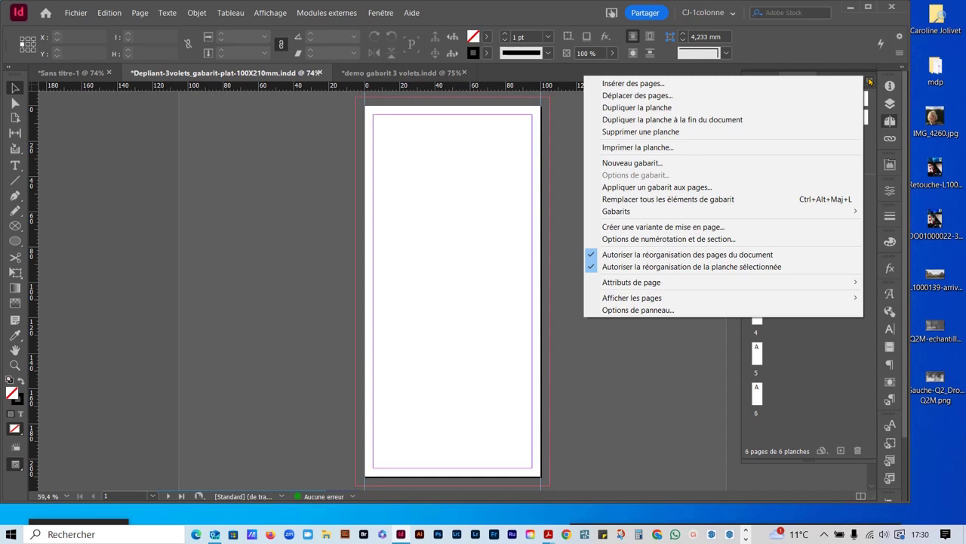
{"action": "left_click", "coordinate": [727, 259]}
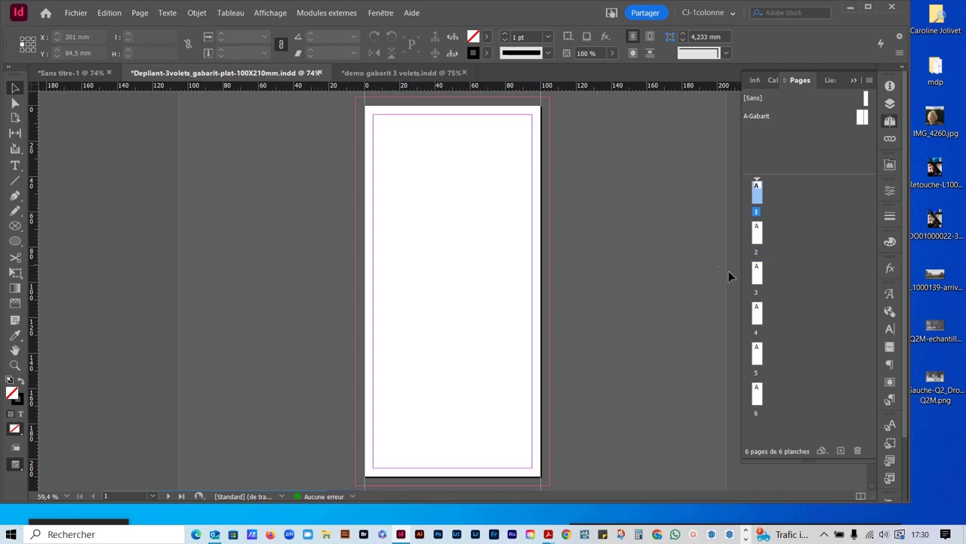
{"action": "left_click", "coordinate": [757, 237]}
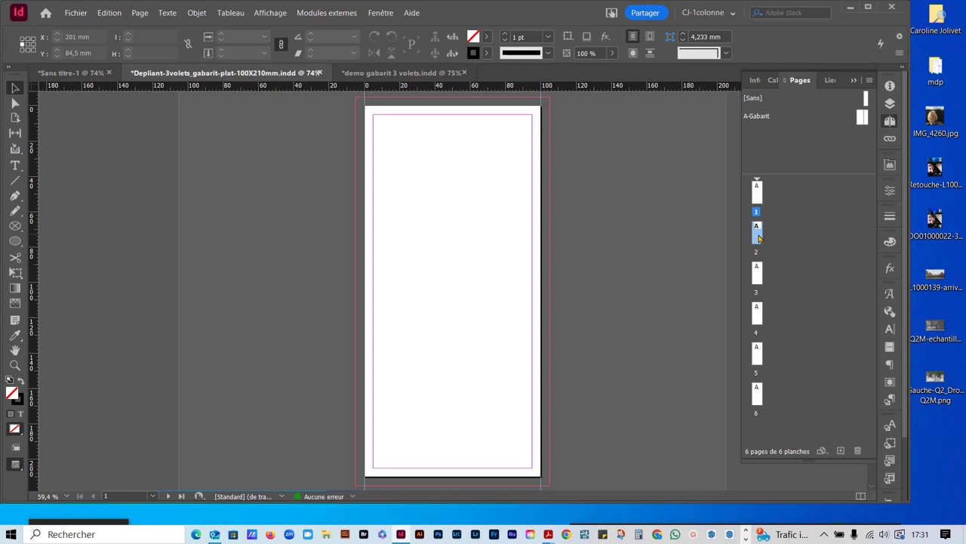
{"action": "left_click_drag", "start_coordinate": [759, 237], "coordinate": [764, 195]}
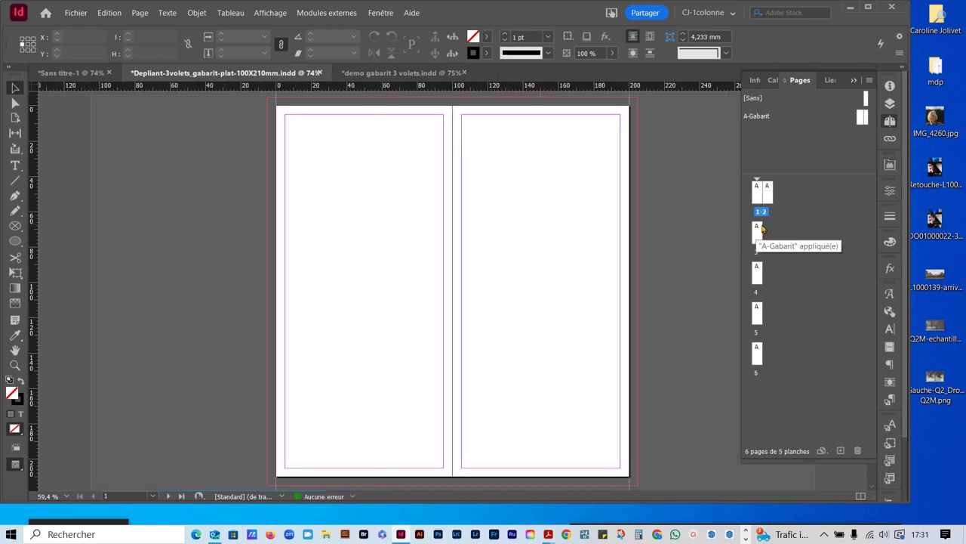
{"action": "left_click_drag", "start_coordinate": [758, 226], "coordinate": [775, 189]}
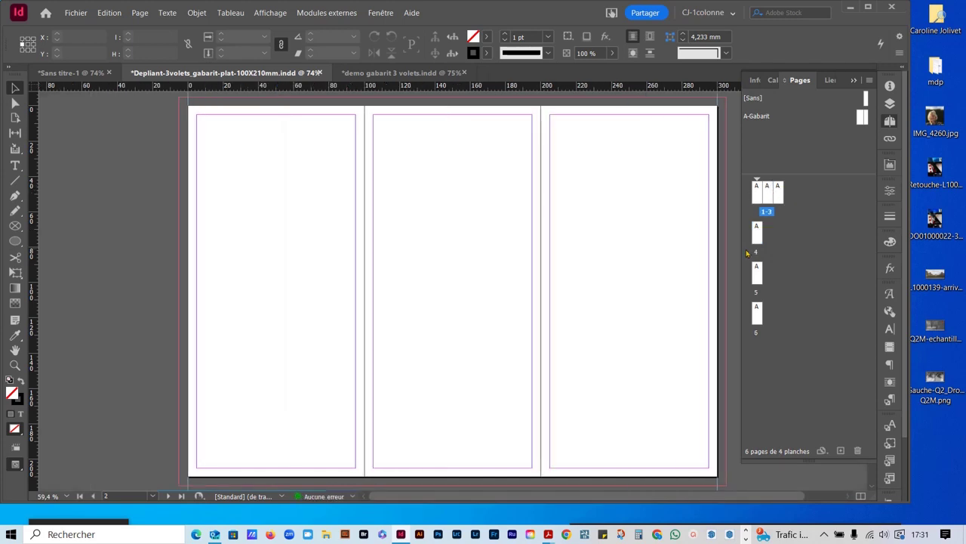
{"action": "left_click_drag", "start_coordinate": [757, 281], "coordinate": [783, 230]}
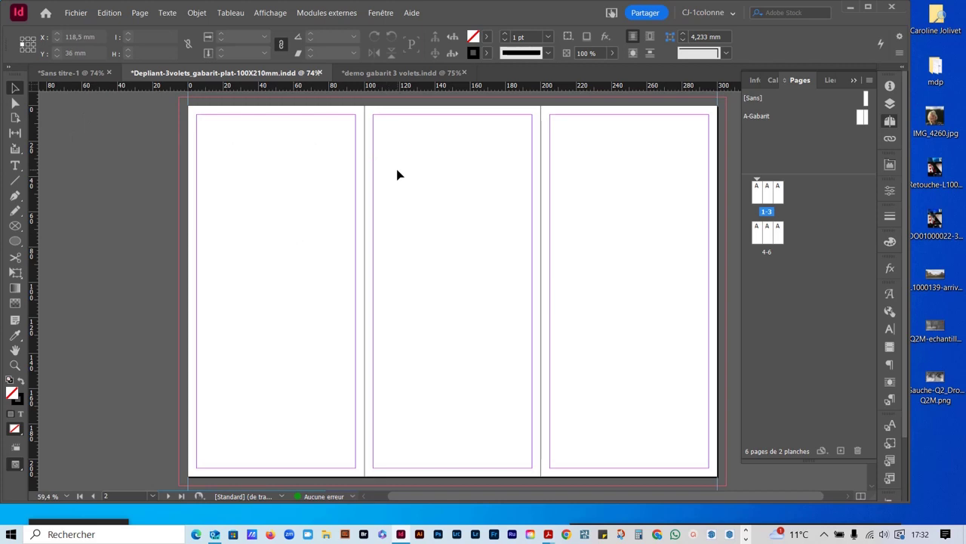
Check the dimensions of each page in spread 1-3 with the Page tool, leaving page 1 selected.
{"action": "left_click", "coordinate": [16, 117]}
{"action": "left_click", "coordinate": [257, 159]}
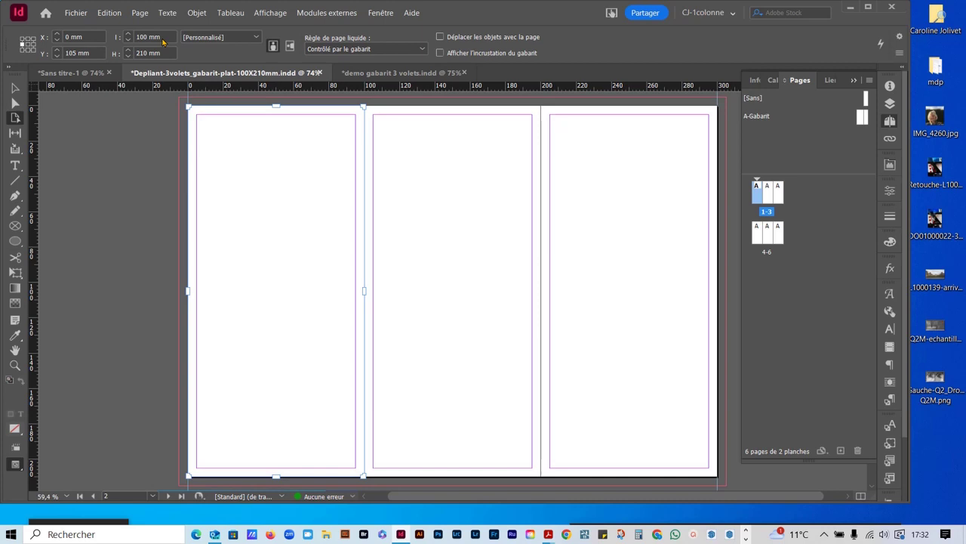
{"action": "left_click", "coordinate": [384, 14]}
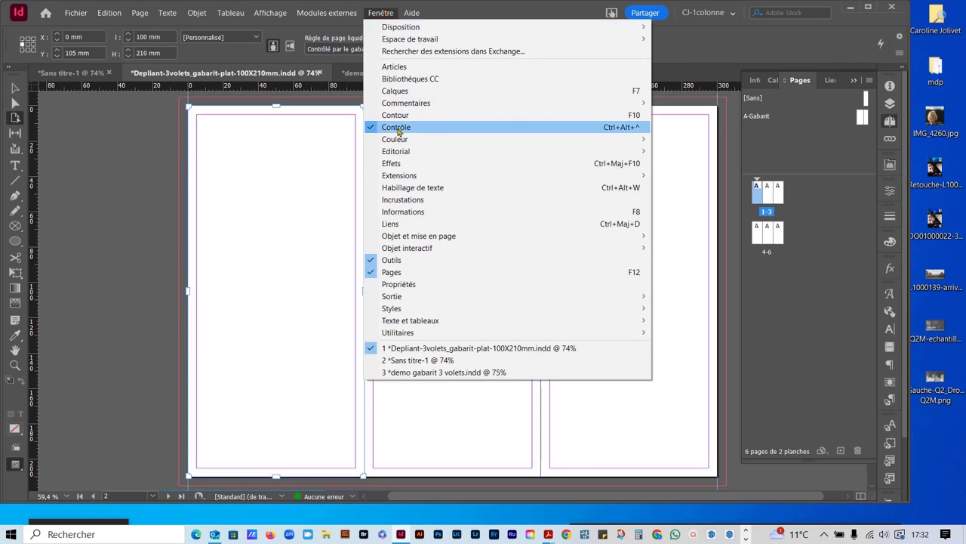
{"action": "left_click", "coordinate": [468, 7]}
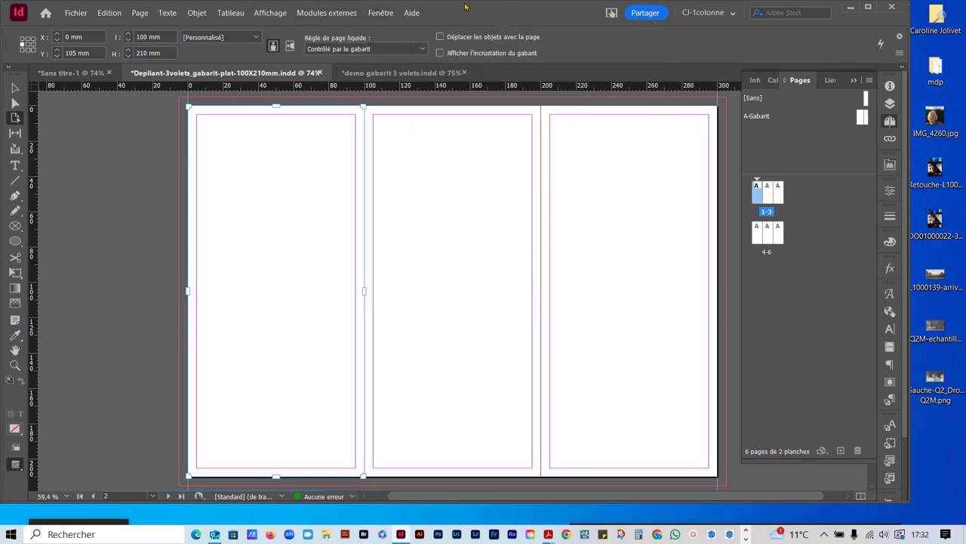
{"action": "left_click", "coordinate": [445, 169]}
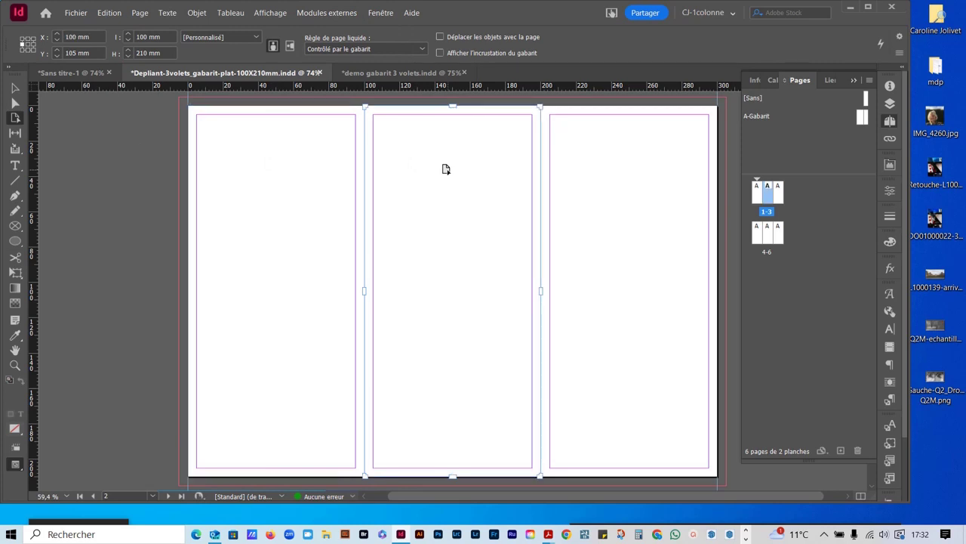
{"action": "left_click", "coordinate": [626, 190]}
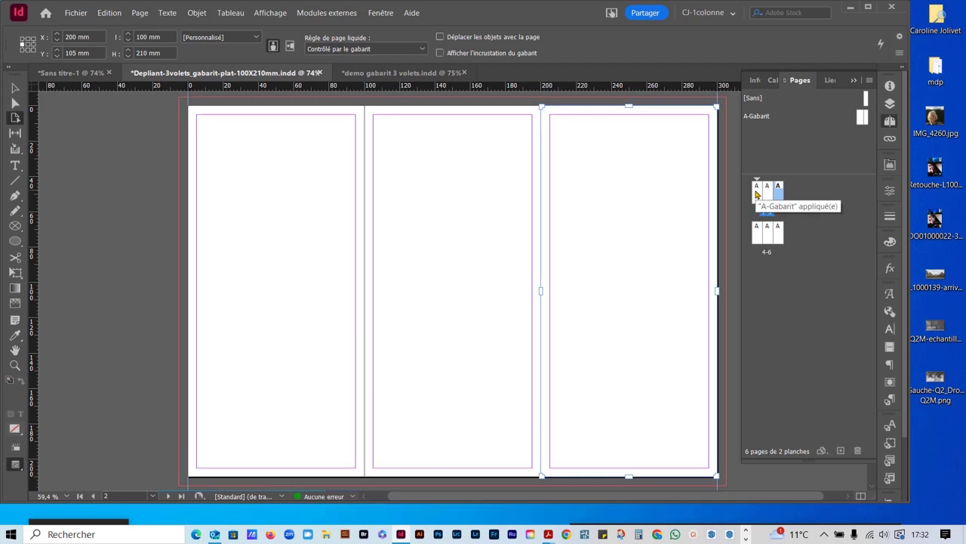
{"action": "left_click", "coordinate": [756, 194]}
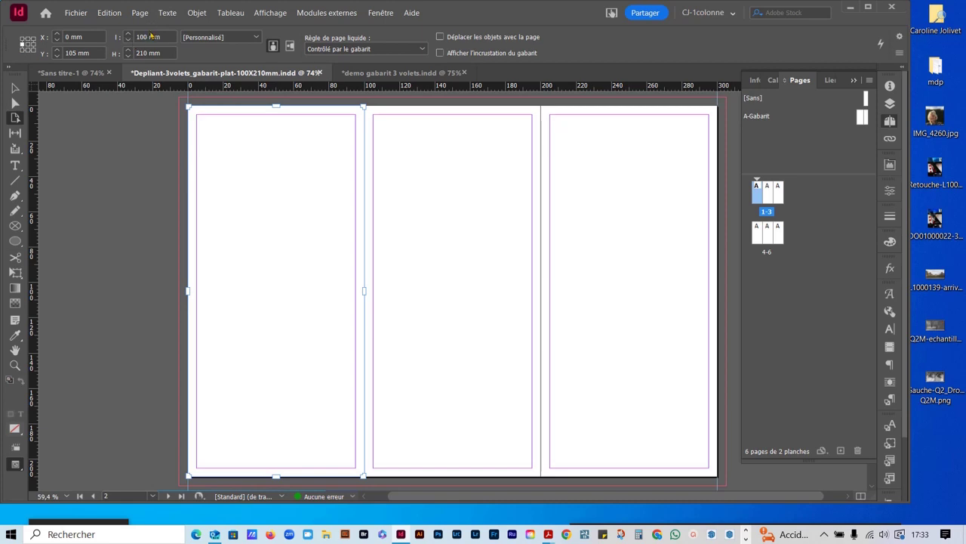
Try setting page 1's width to 97 mm from the middle-left reference point, and undo the change.
{"action": "left_click", "coordinate": [147, 38]}
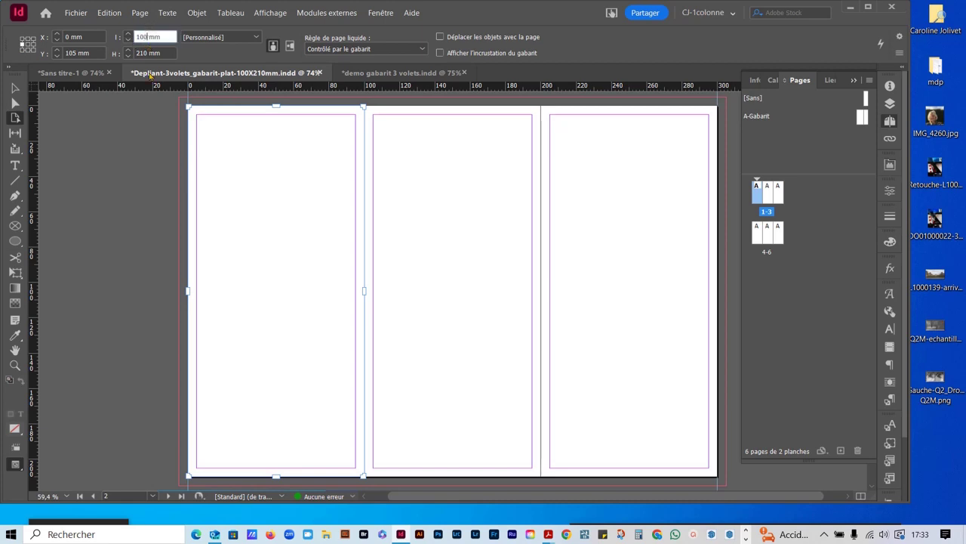
{"action": "key", "text": "BackSpace"}
{"action": "key", "text": "BackSpace"}
{"action": "key", "text": "BackSpace"}
{"action": "key", "text": "BackSpace"}
{"action": "type", "text": "97"}
{"action": "key", "text": "Return"}
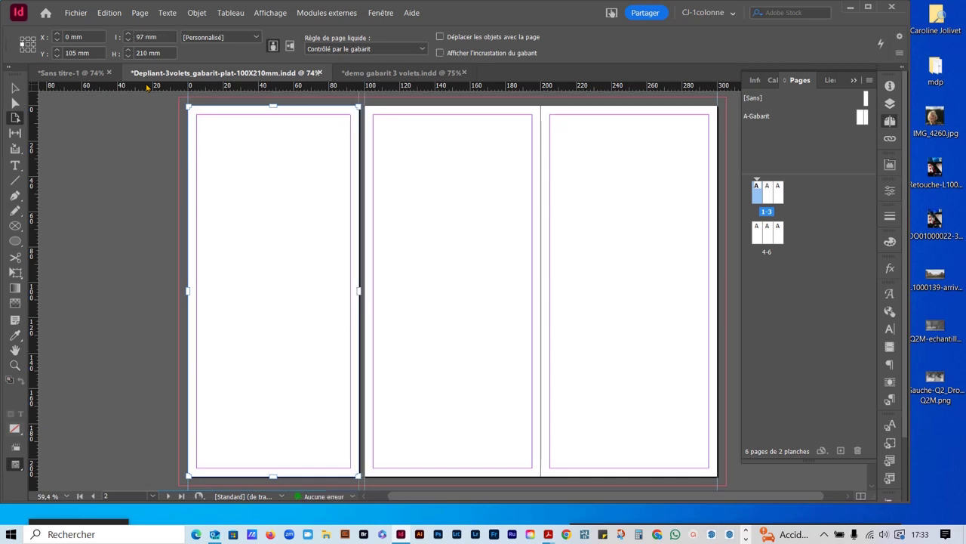
{"action": "key", "text": "ctrl+z"}
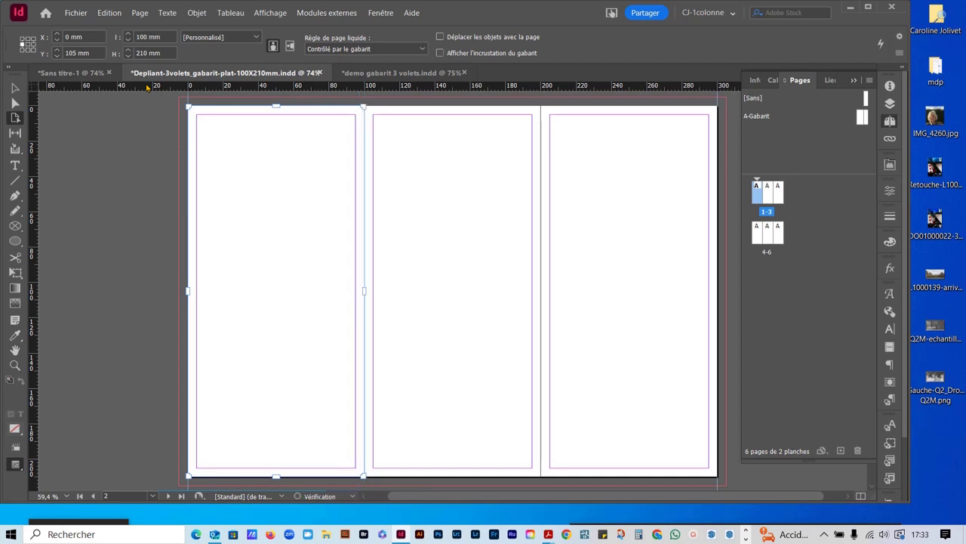
Set page 1's width to 97 mm using the middle-right reference point.
{"action": "left_click", "coordinate": [32, 44]}
{"action": "left_click", "coordinate": [148, 37]}
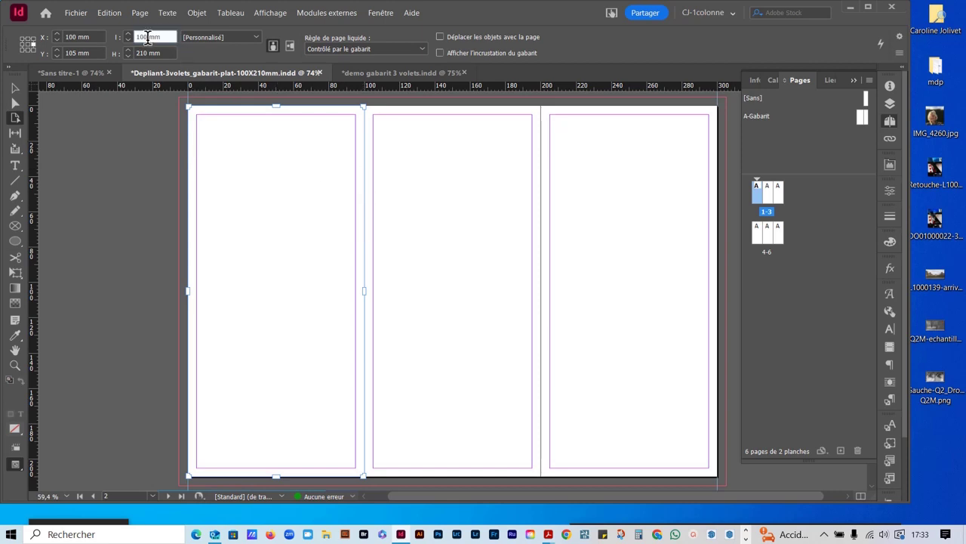
{"action": "key", "text": "BackSpace"}
{"action": "key", "text": "BackSpace"}
{"action": "type", "text": "5"}
{"action": "type", "text": "7"}
{"action": "key", "text": "Return"}
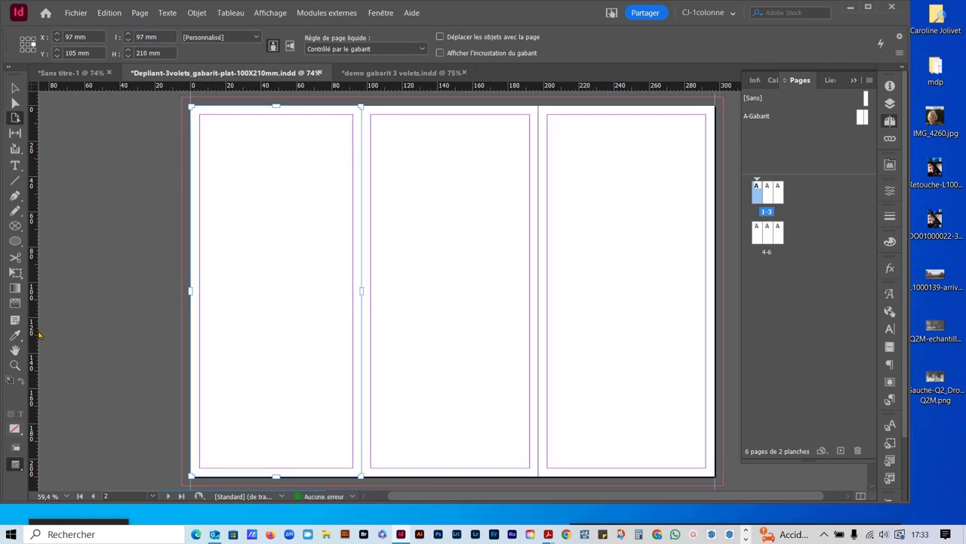
Set the width of page 6, the last page of spread 4-6, to 97 mm using the middle-left reference point.
{"action": "left_click", "coordinate": [779, 234]}
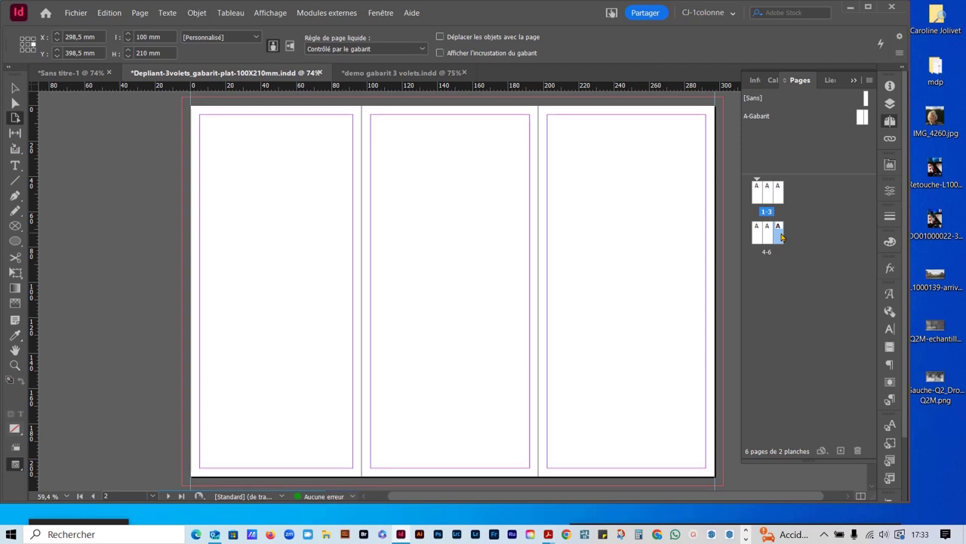
{"action": "double_click", "coordinate": [780, 234]}
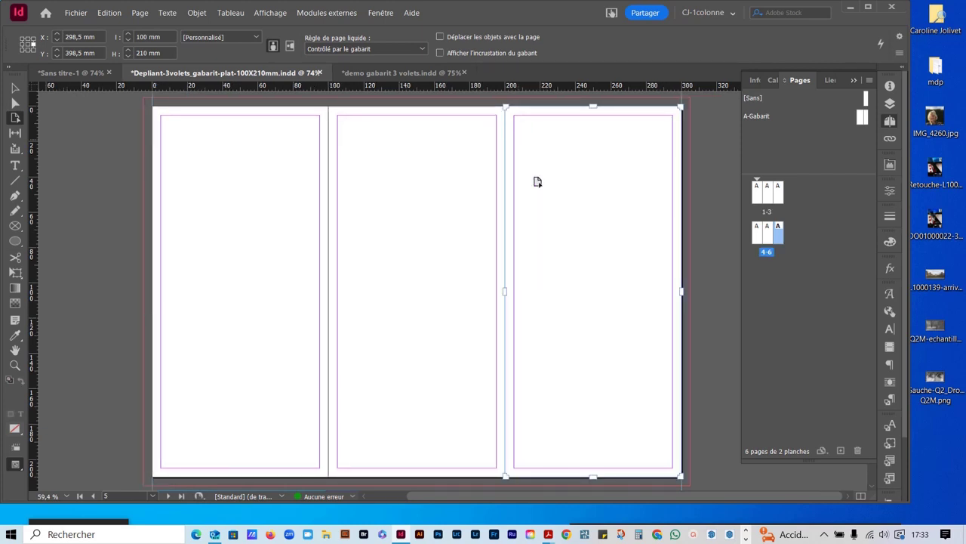
{"action": "left_click", "coordinate": [22, 45]}
{"action": "double_click", "coordinate": [147, 36]}
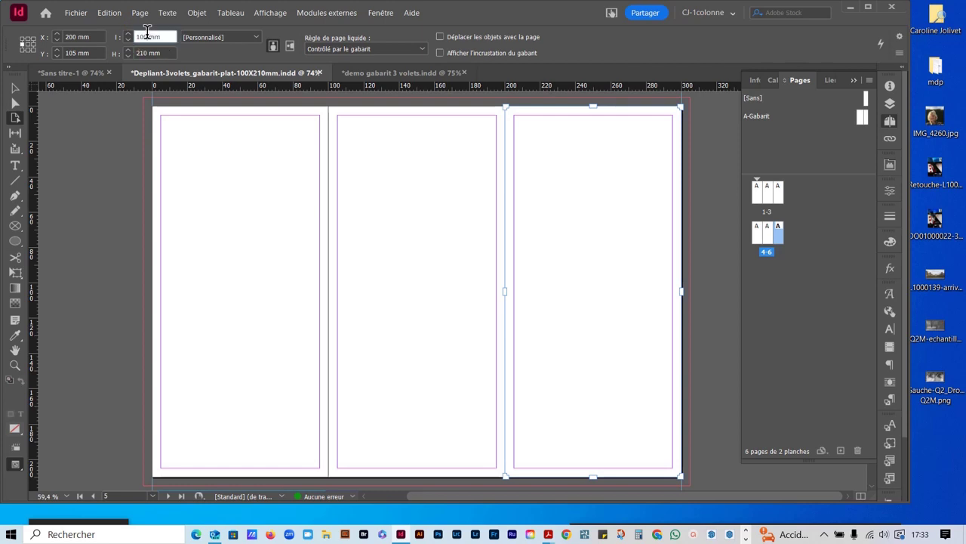
{"action": "type", "text": "1"}
{"action": "key", "text": "BackSpace"}
{"action": "type", "text": "97"}
{"action": "key", "text": "Return"}
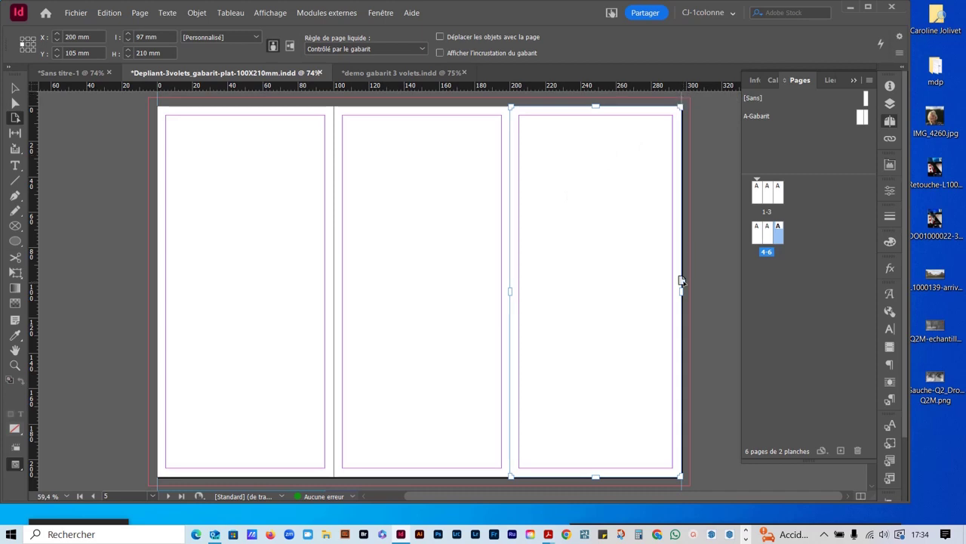
Return to page 3 in the first spread and look through the page numbering and section options.
{"action": "left_click", "coordinate": [820, 346]}
{"action": "double_click", "coordinate": [778, 197]}
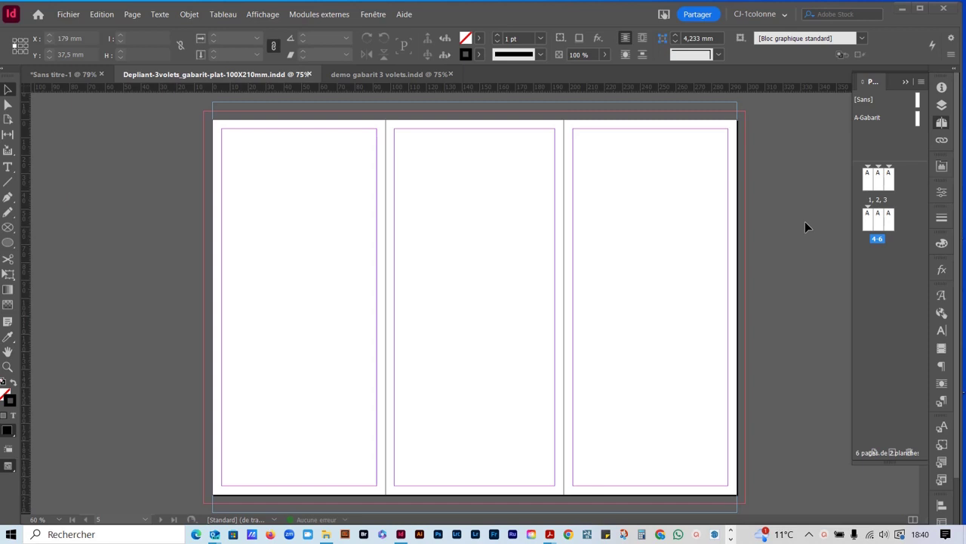
{"action": "left_click", "coordinate": [922, 82]}
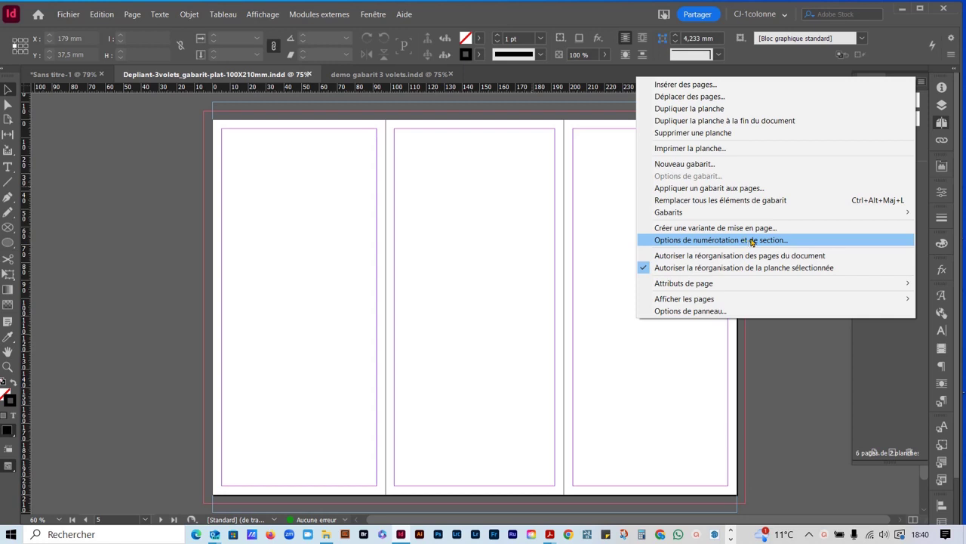
{"action": "left_click", "coordinate": [892, 379]}
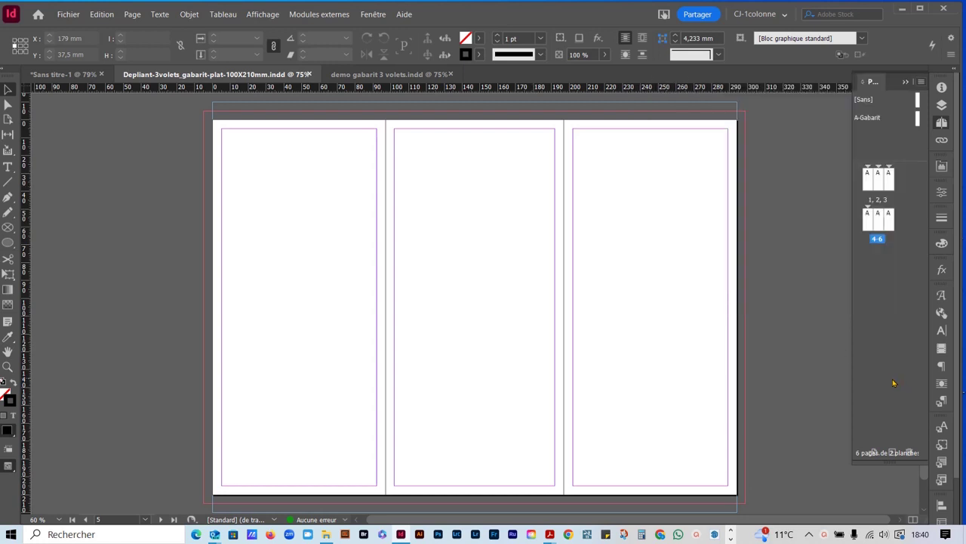
{"action": "left_click", "coordinate": [889, 180]}
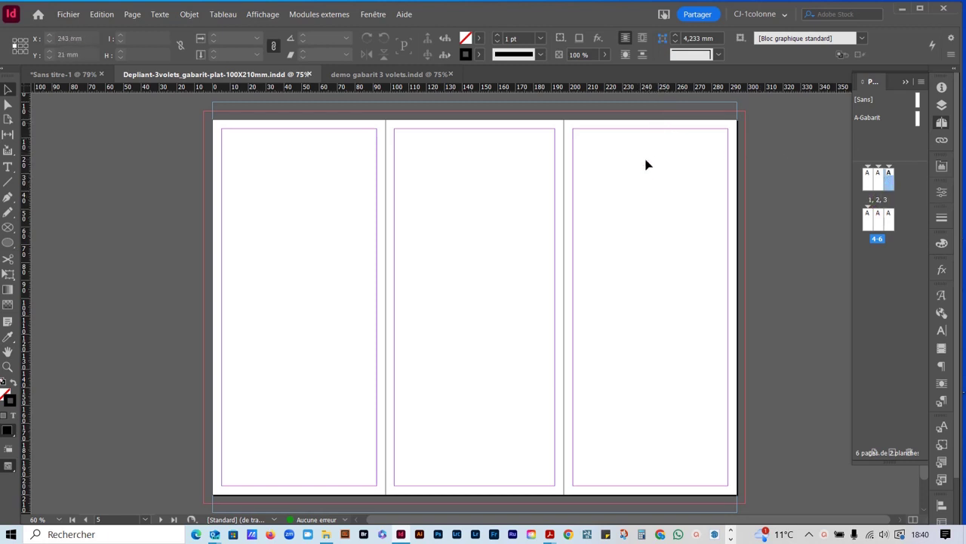
On the A-Gabarit master, draw a text frame about 11 × 5 mm above the page's upper-right part and insert the current page number marker.
{"action": "double_click", "coordinate": [918, 119]}
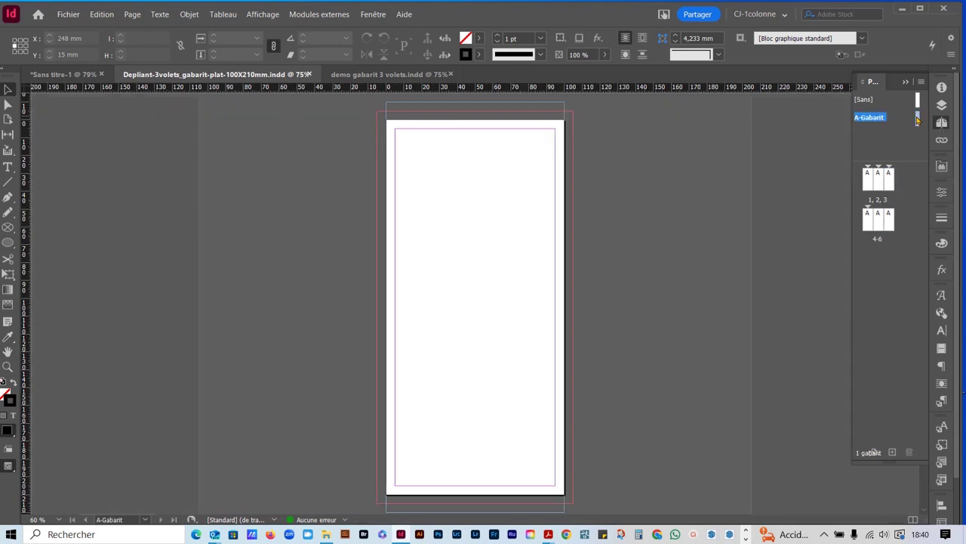
{"action": "left_click", "coordinate": [8, 166]}
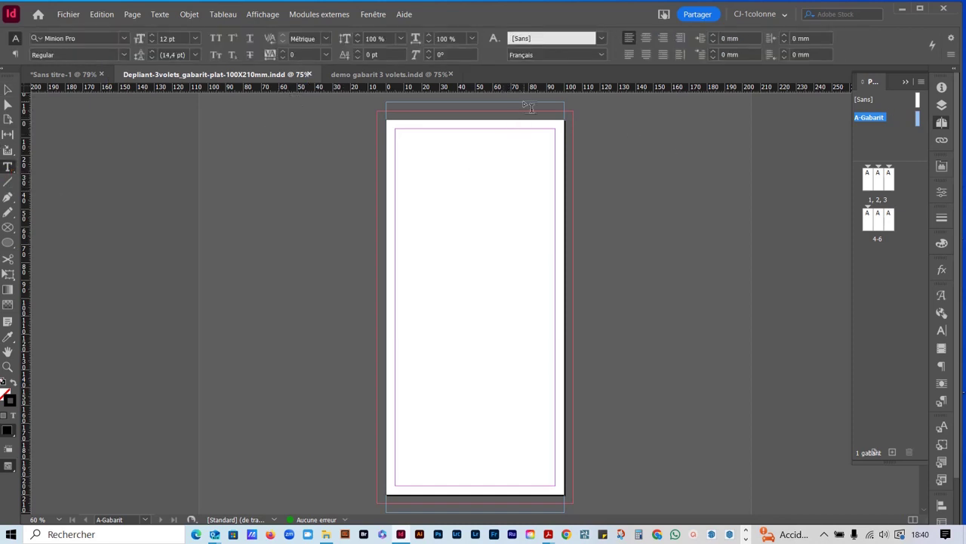
{"action": "left_click_drag", "start_coordinate": [531, 108], "coordinate": [543, 113]}
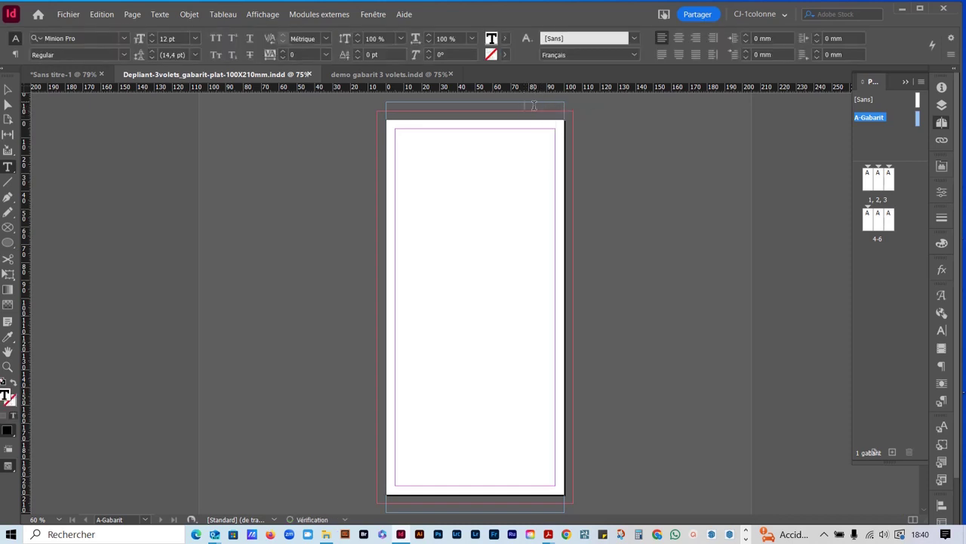
{"action": "left_click", "coordinate": [159, 14]}
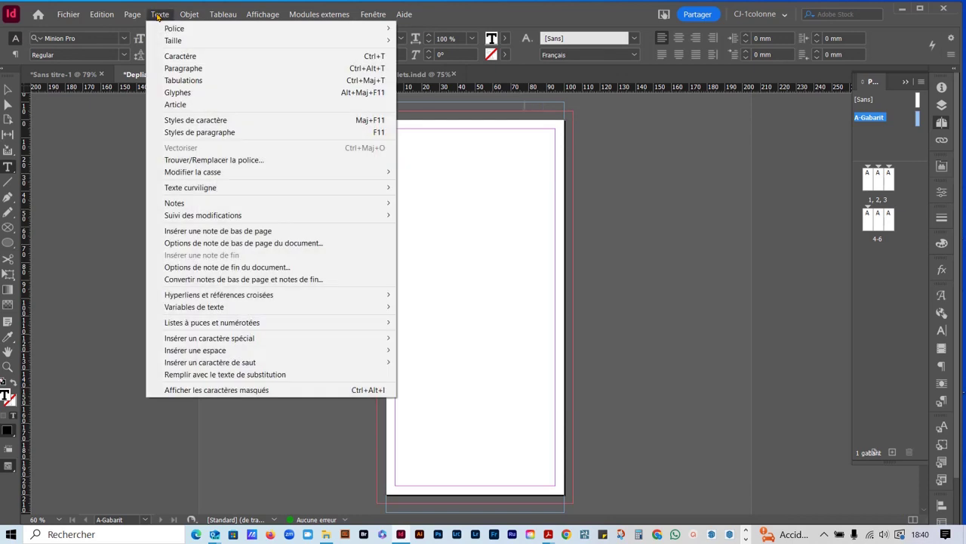
{"action": "mouse_move", "coordinate": [215, 340]}
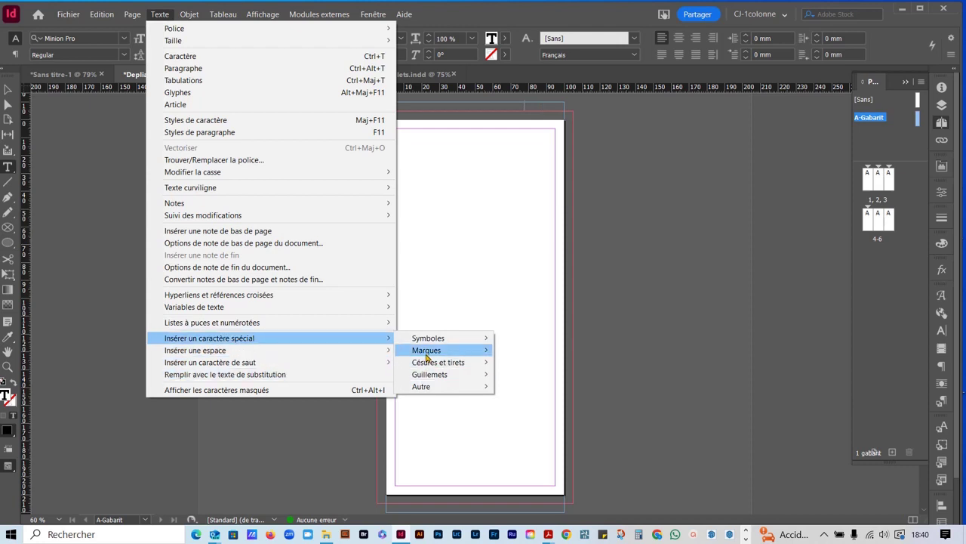
{"action": "mouse_move", "coordinate": [427, 353]}
{"action": "left_click", "coordinate": [544, 350]}
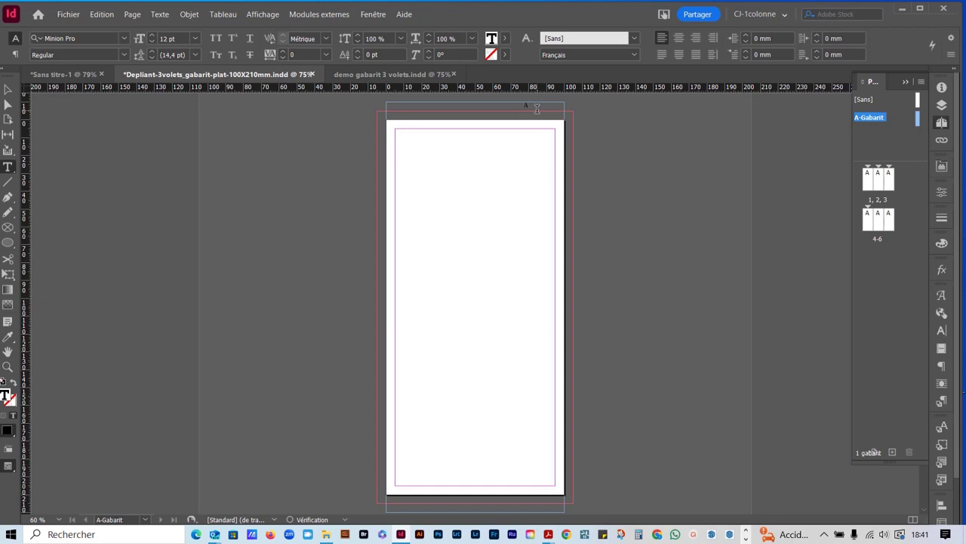
{"action": "left_click", "coordinate": [8, 92]}
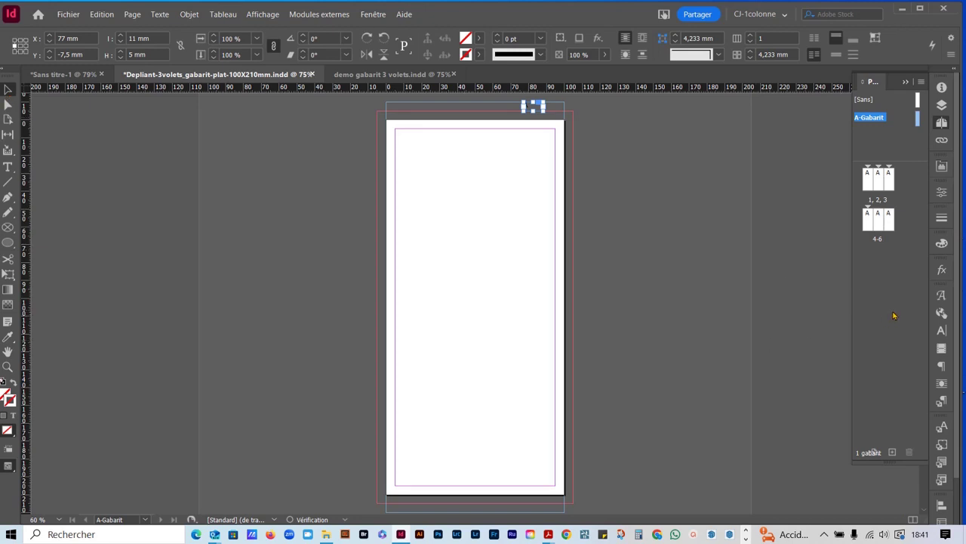
Return to the first spread and check the page numbers above the pages of both spreads.
{"action": "left_click", "coordinate": [891, 182]}
{"action": "double_click", "coordinate": [891, 181]}
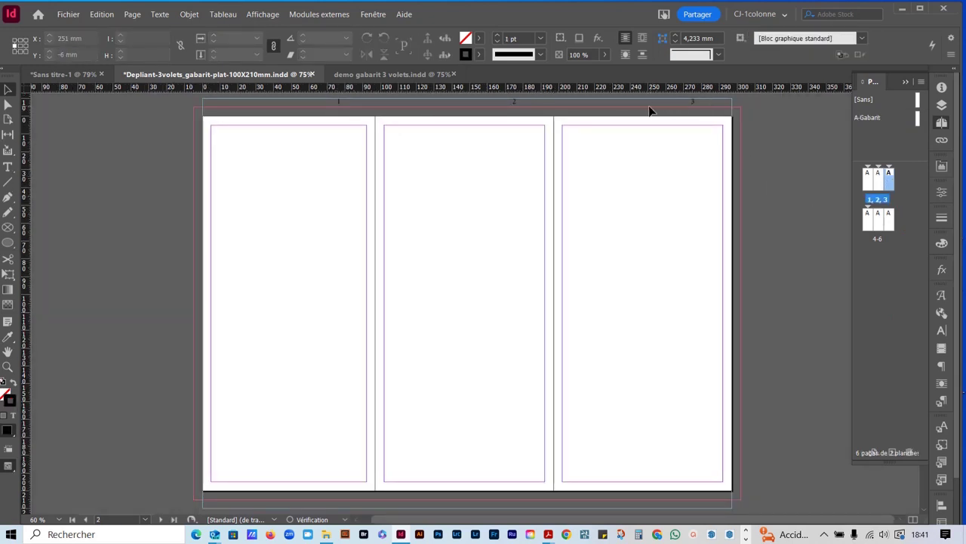
{"action": "scroll", "coordinate": [638, 362], "scroll_direction": "down", "scroll_amount": 5}
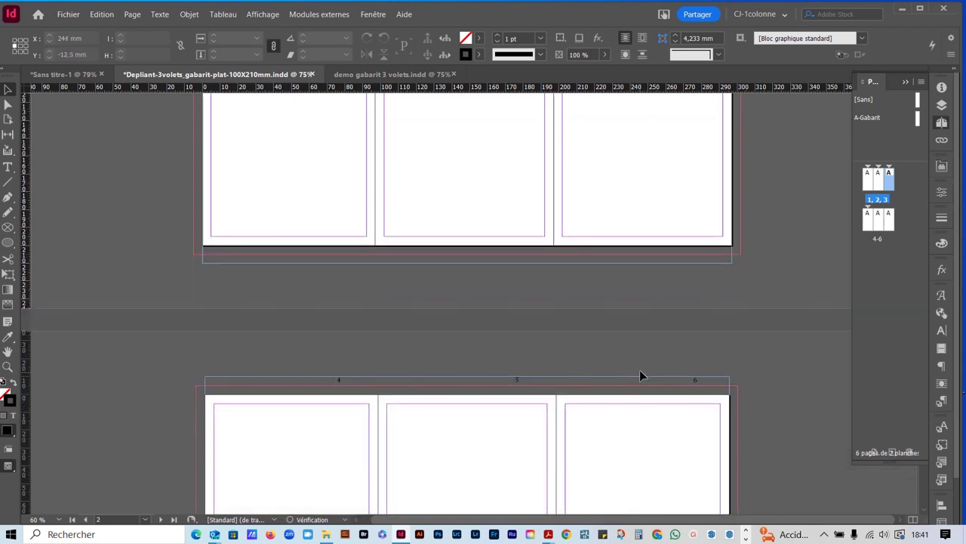
{"action": "scroll", "coordinate": [739, 417], "scroll_direction": "up", "scroll_amount": 5}
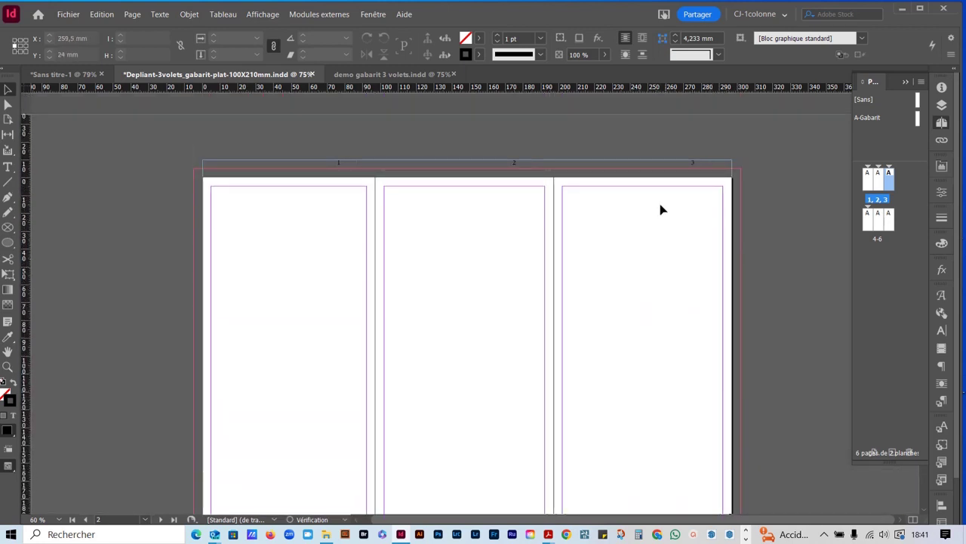
Try moving the second spread's first page to the end of the first spread, and undo the move.
{"action": "left_click_drag", "start_coordinate": [868, 219], "coordinate": [898, 179]}
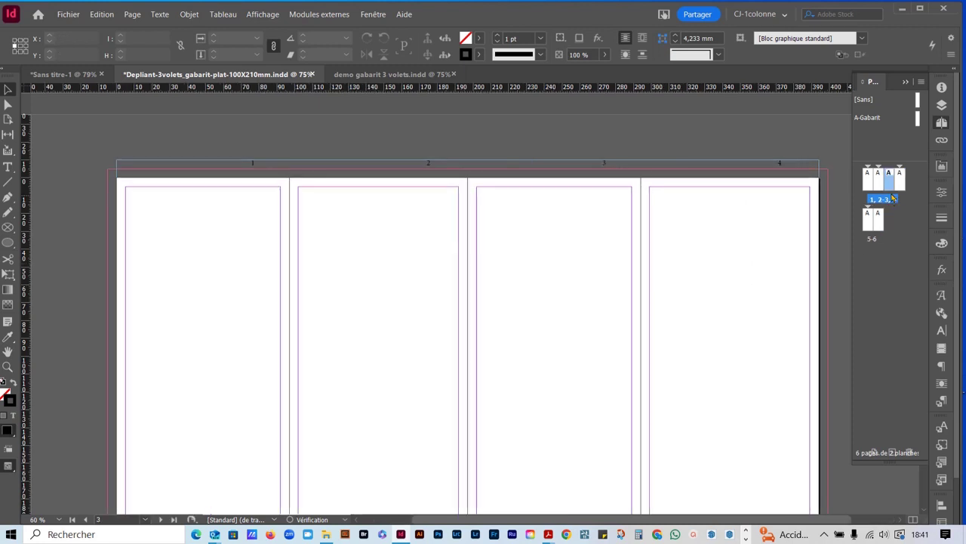
{"action": "key", "text": "ctrl+z"}
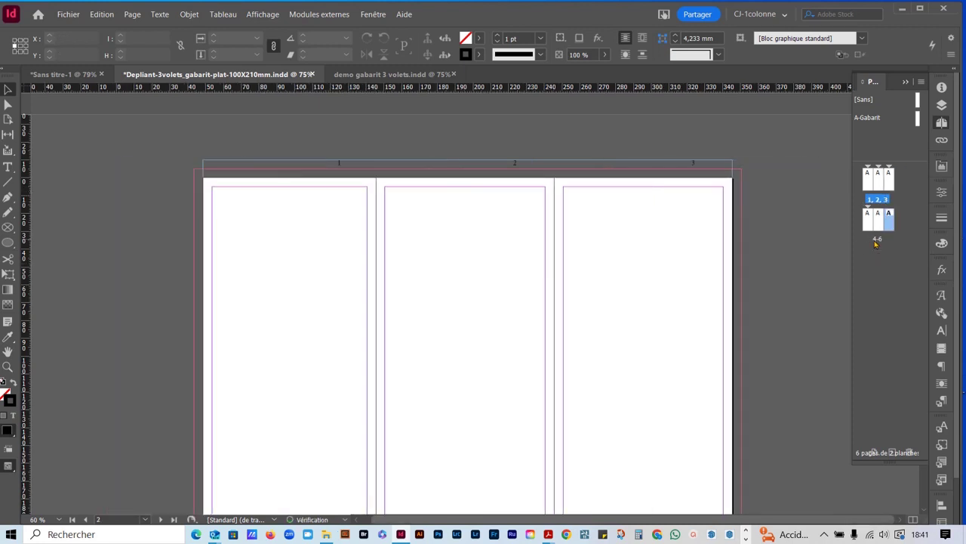
Start the numbering of the first spread's last page at 1 and give its section the prefix A.
{"action": "left_click", "coordinate": [890, 181]}
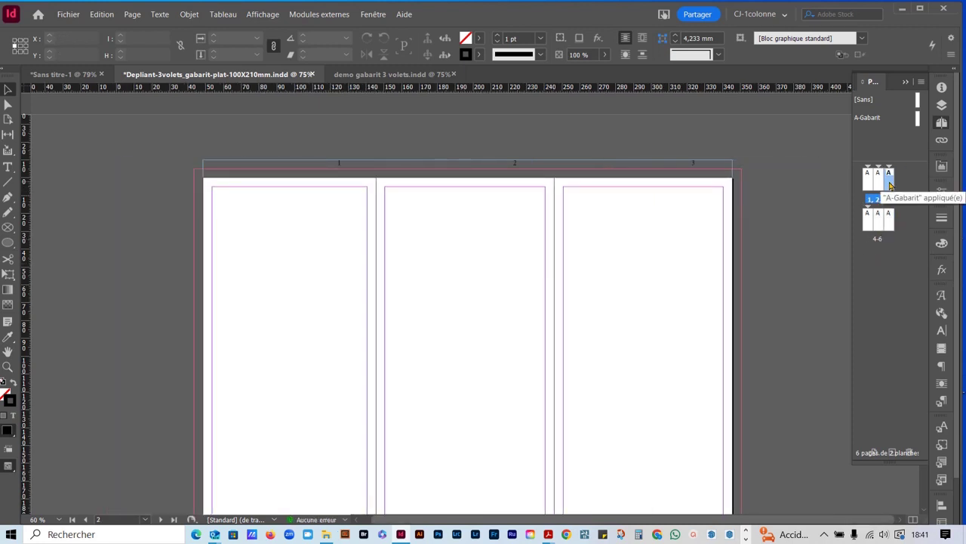
{"action": "right_click", "coordinate": [890, 185]}
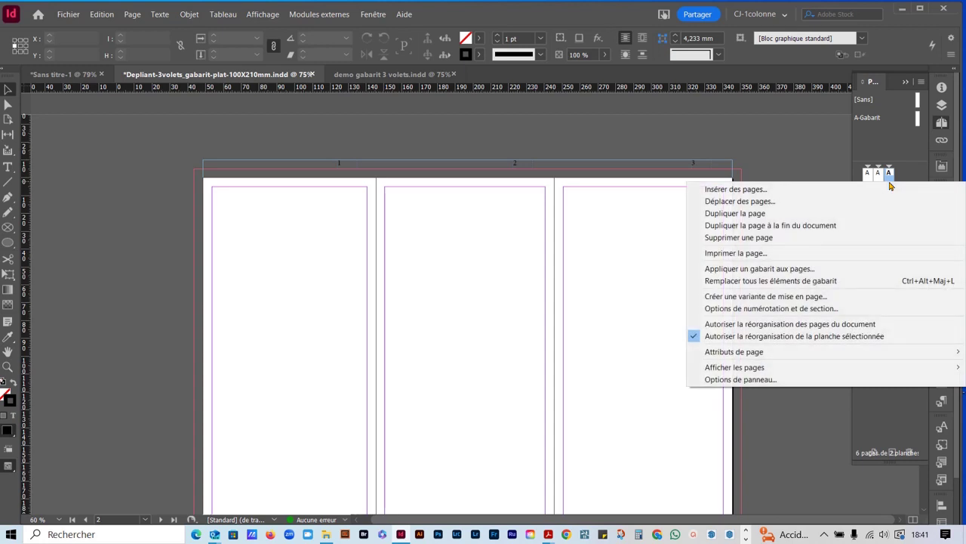
{"action": "left_click", "coordinate": [812, 308]}
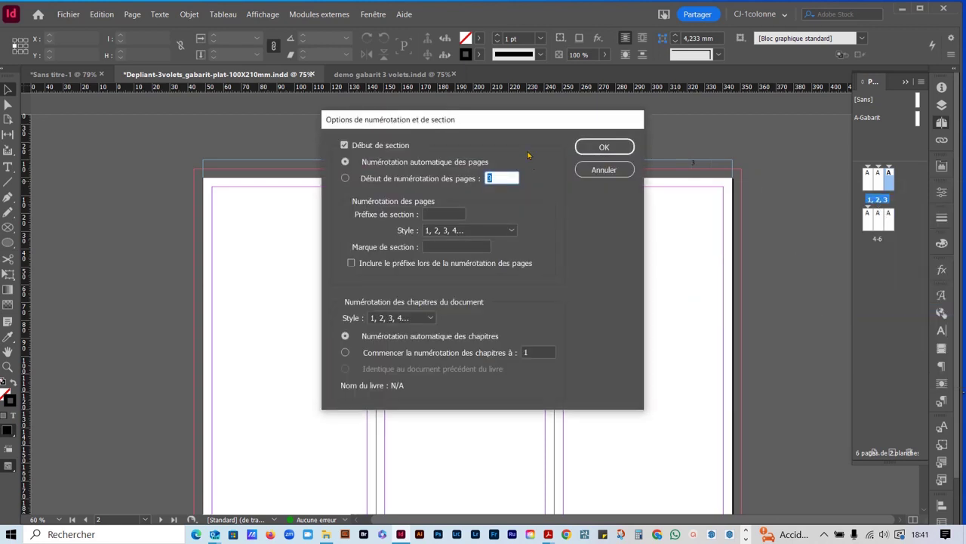
{"action": "left_click", "coordinate": [409, 180]}
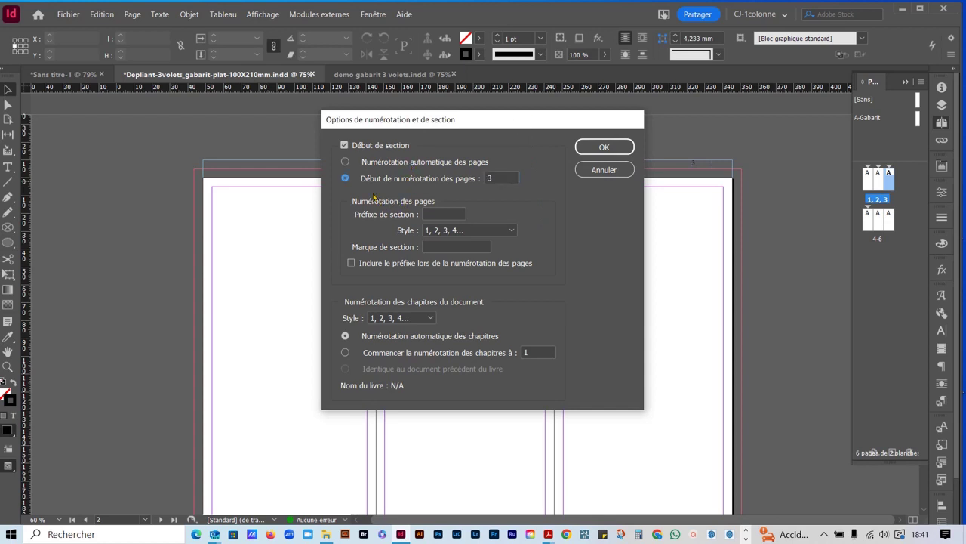
{"action": "double_click", "coordinate": [498, 177]}
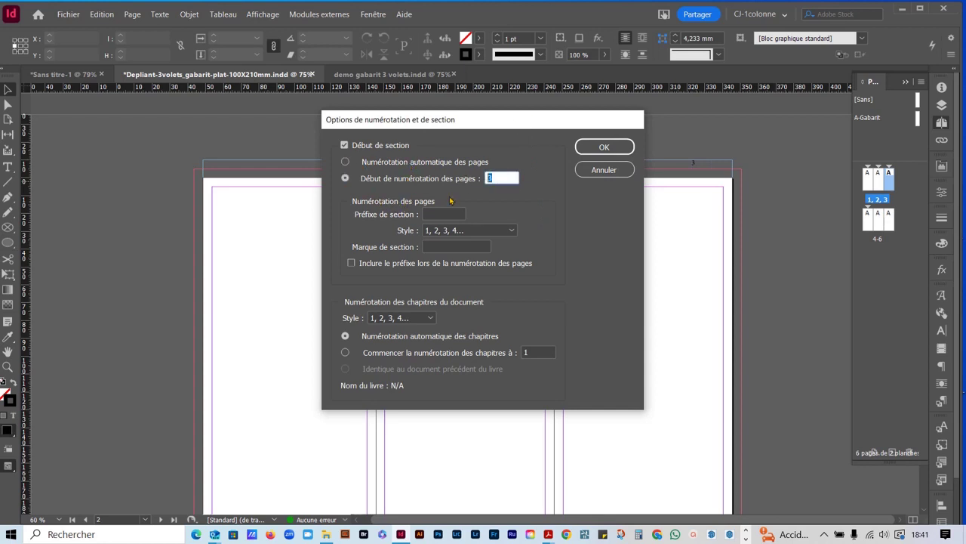
{"action": "key", "text": "BackSpace"}
{"action": "type", "text": "1"}
{"action": "left_click", "coordinate": [604, 147]}
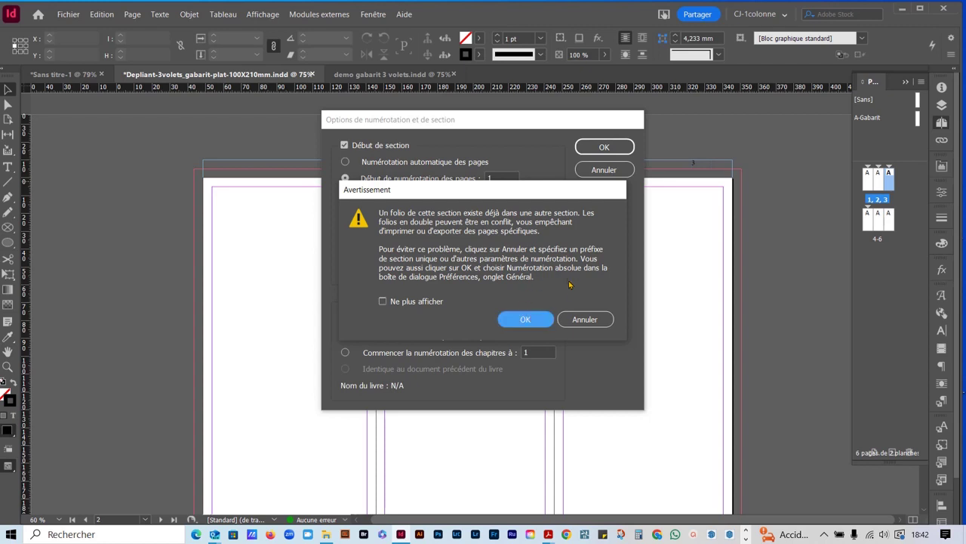
{"action": "left_click", "coordinate": [577, 317]}
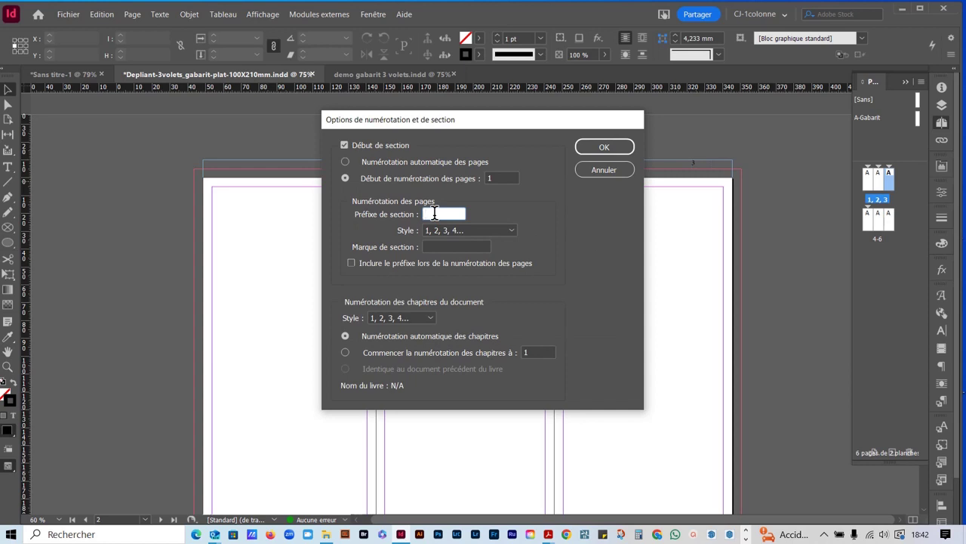
{"action": "type", "text": "A"}
{"action": "left_click", "coordinate": [596, 148]}
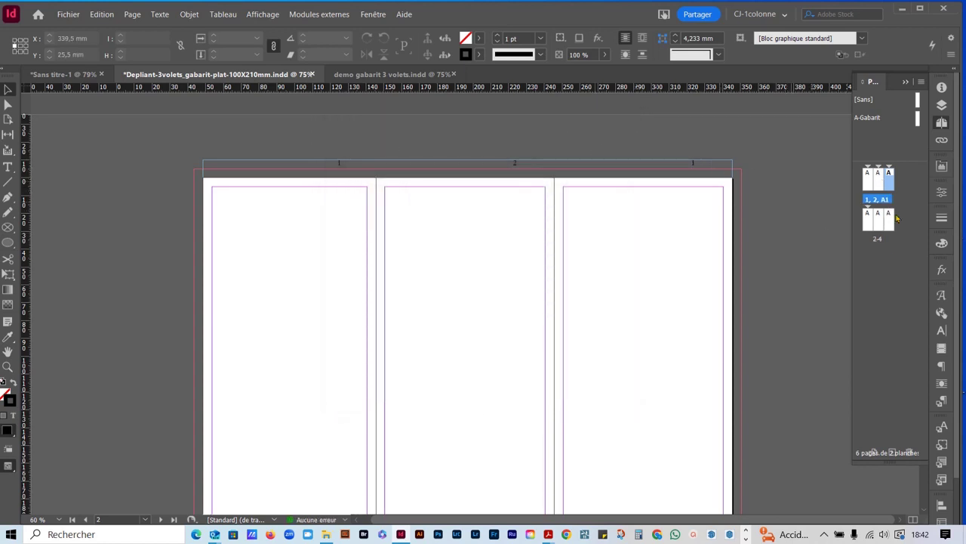
Set the section prefix A for the second spread's first page, keeping automatic page numbering.
{"action": "left_click", "coordinate": [870, 224]}
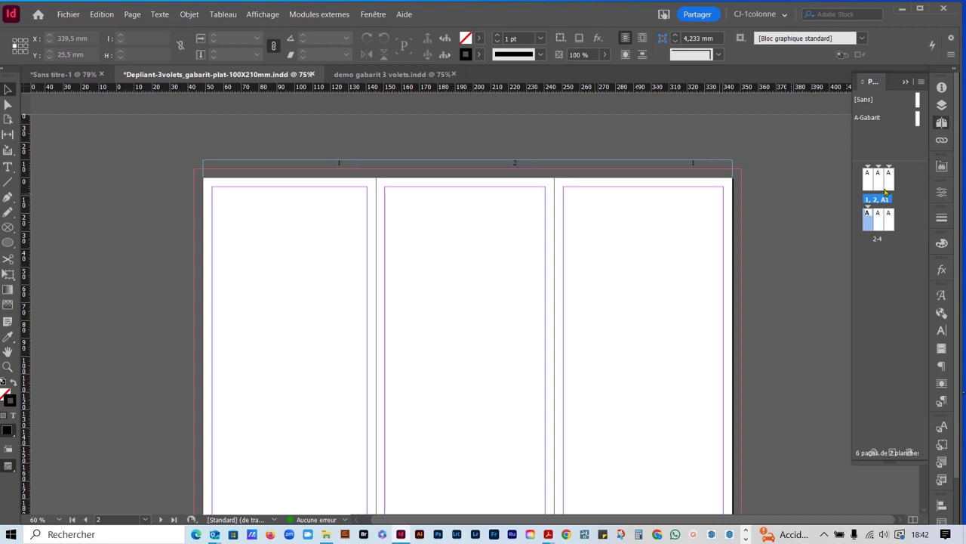
{"action": "right_click", "coordinate": [868, 225]}
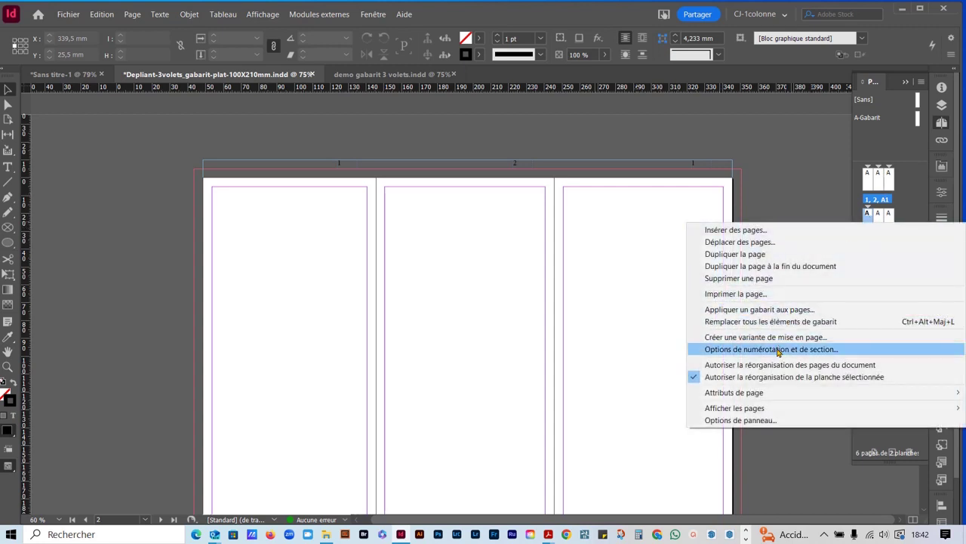
{"action": "left_click", "coordinate": [778, 350]}
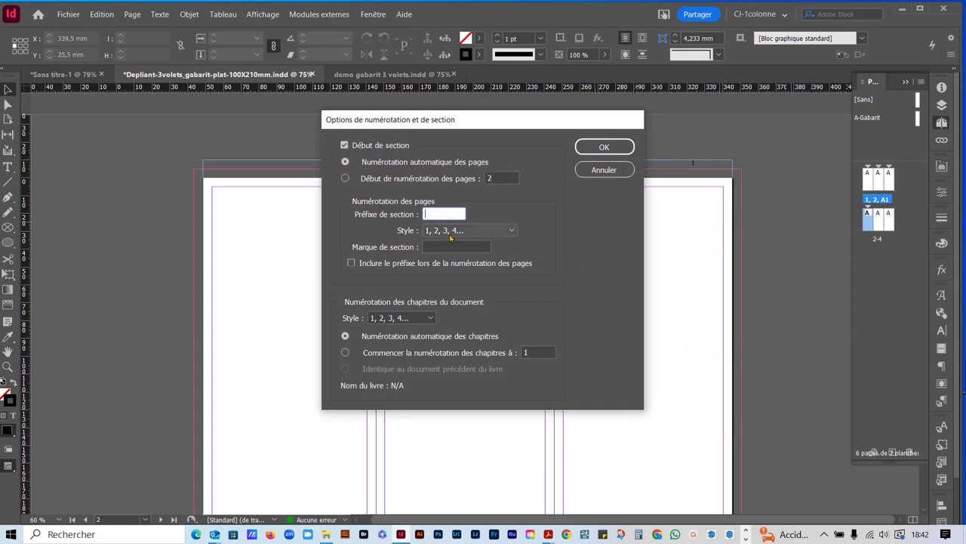
{"action": "type", "text": "A"}
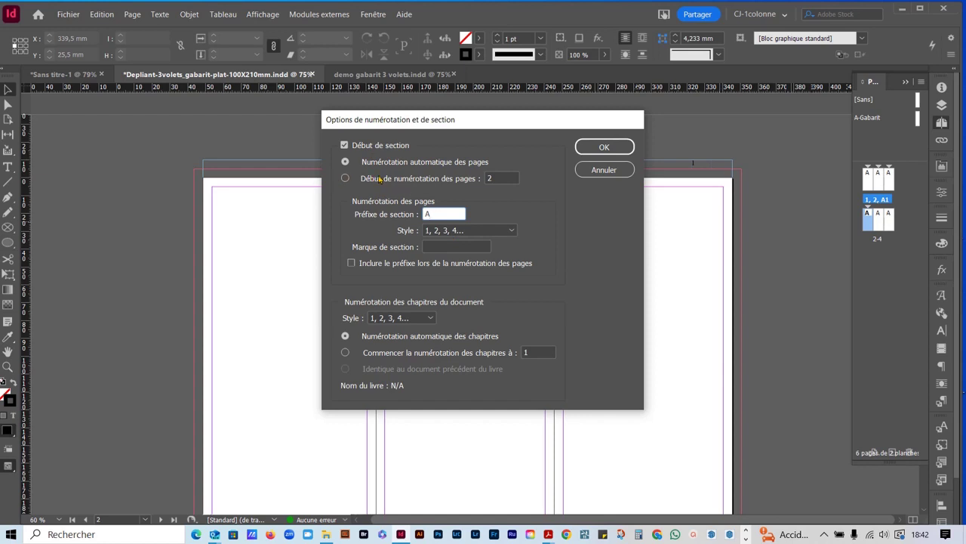
{"action": "left_click", "coordinate": [604, 146]}
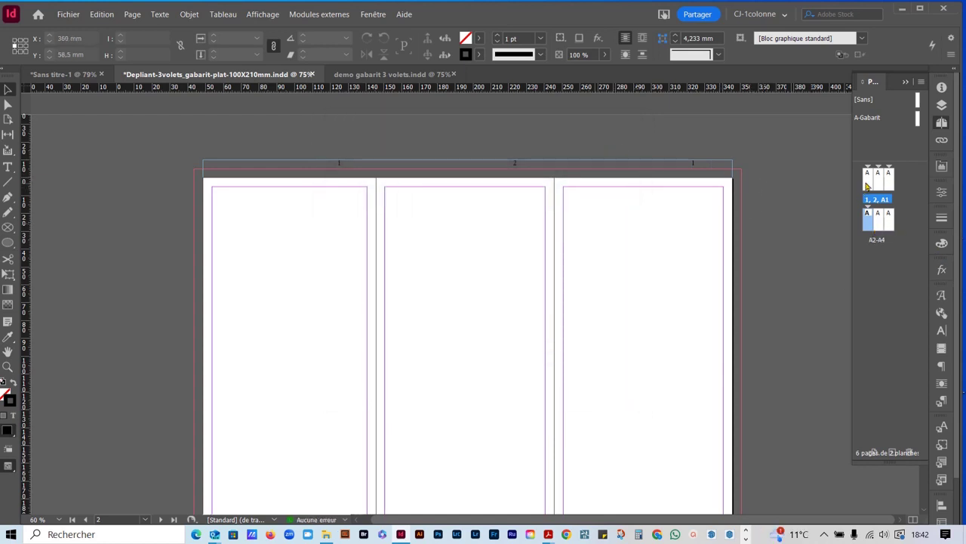
Give the first spread's first page the section prefix A and start its page numbering at 5.
{"action": "left_click", "coordinate": [871, 185]}
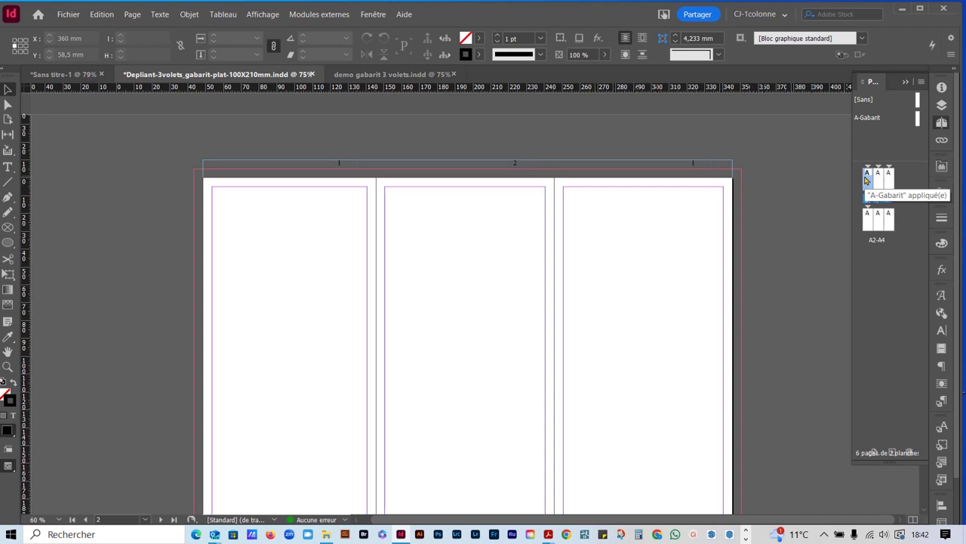
{"action": "right_click", "coordinate": [867, 179]}
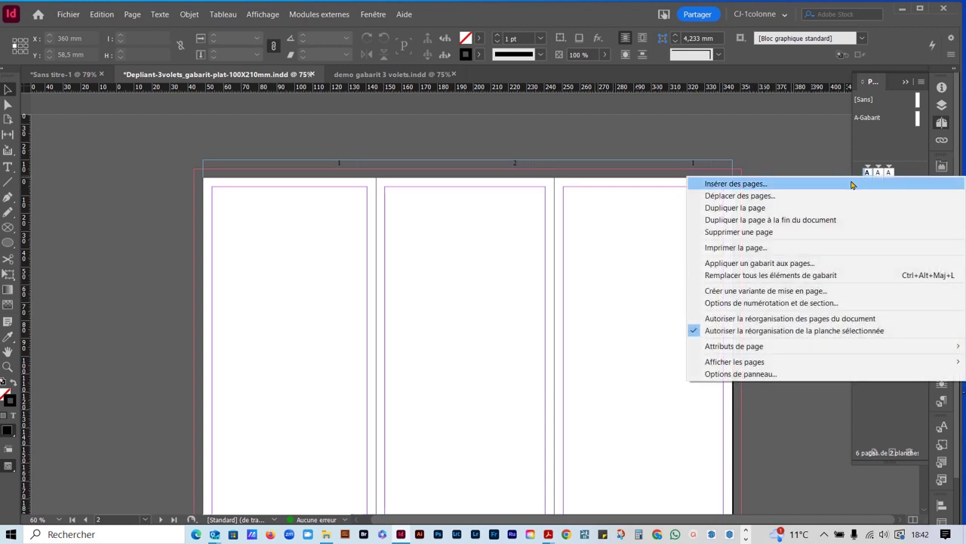
{"action": "left_click", "coordinate": [783, 305]}
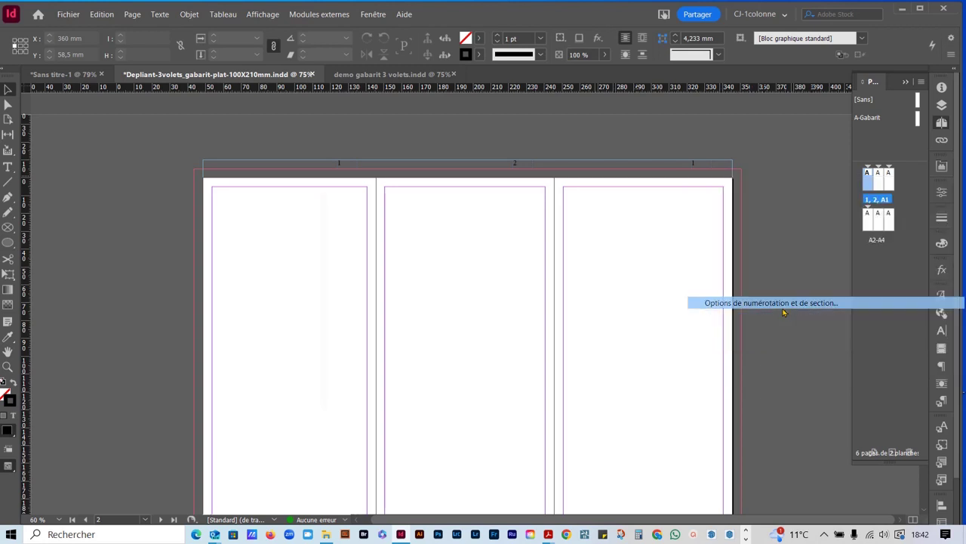
{"action": "left_click", "coordinate": [434, 215]}
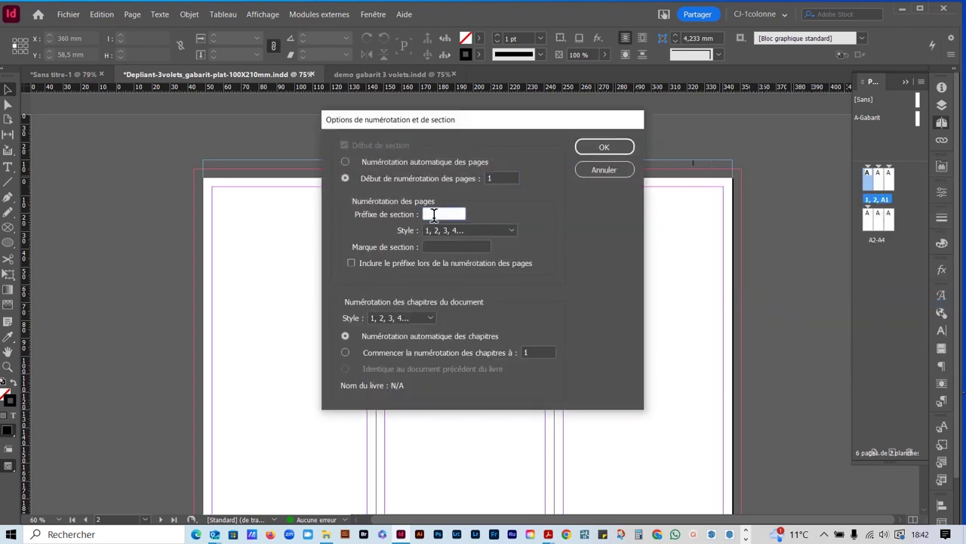
{"action": "type", "text": "A"}
{"action": "left_click", "coordinate": [492, 177]}
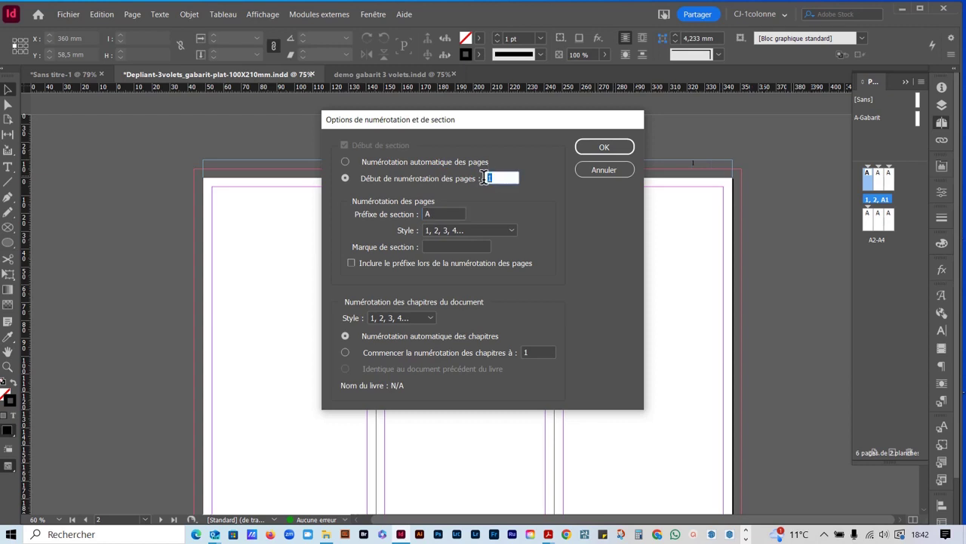
{"action": "key", "text": "BackSpace"}
{"action": "type", "text": "5"}
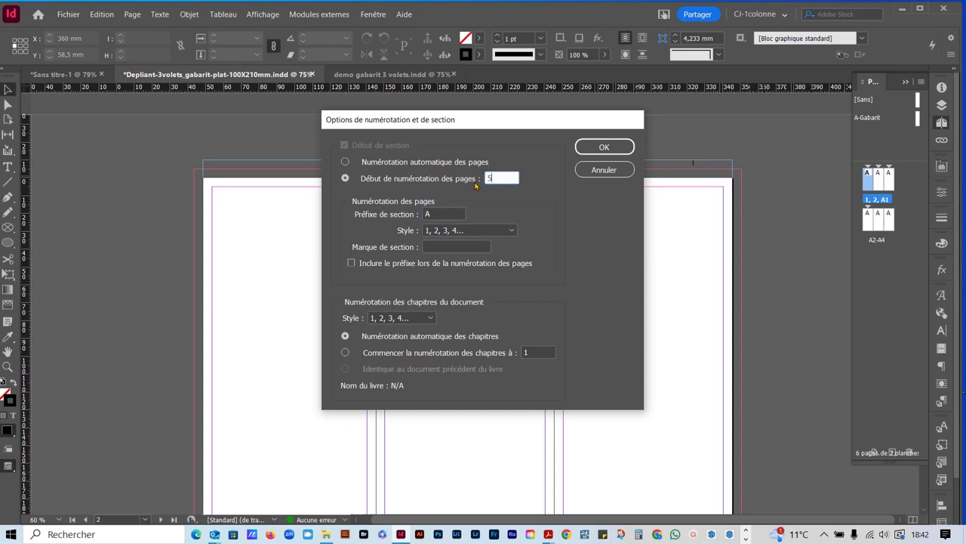
{"action": "left_click", "coordinate": [608, 148]}
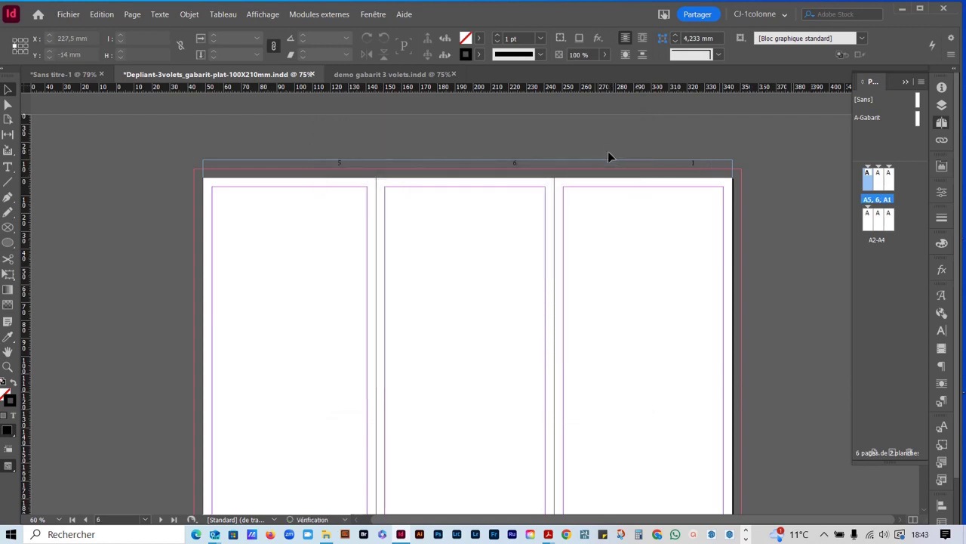
Set the section prefix A for the middle page of the first spread, keeping automatic page numbering.
{"action": "right_click", "coordinate": [879, 190]}
{"action": "left_click", "coordinate": [798, 313]}
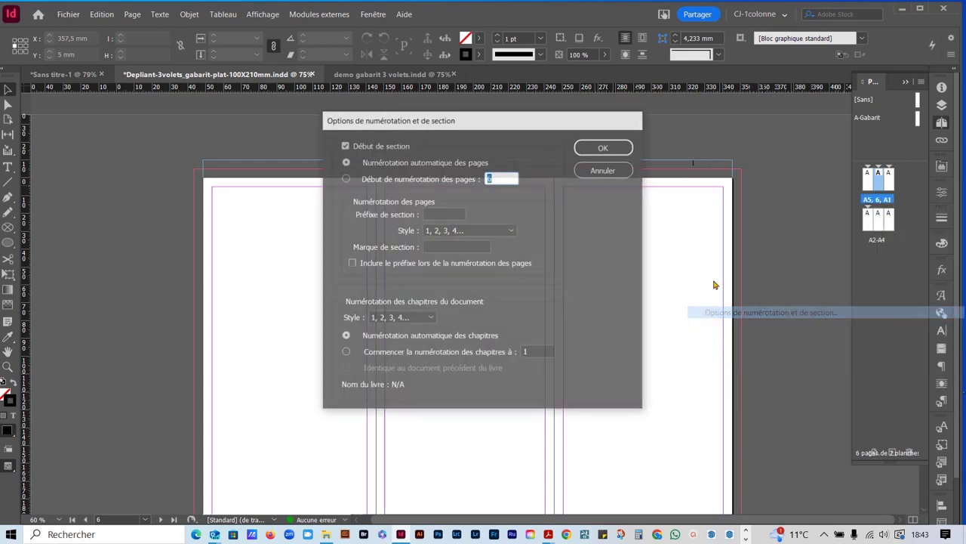
{"action": "left_click", "coordinate": [434, 213]}
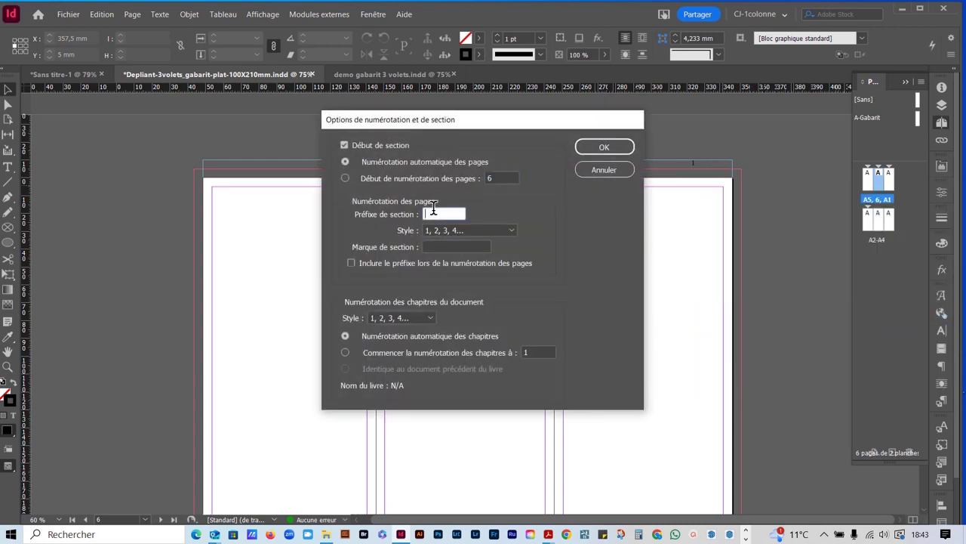
{"action": "type", "text": "A"}
{"action": "left_click", "coordinate": [623, 148]}
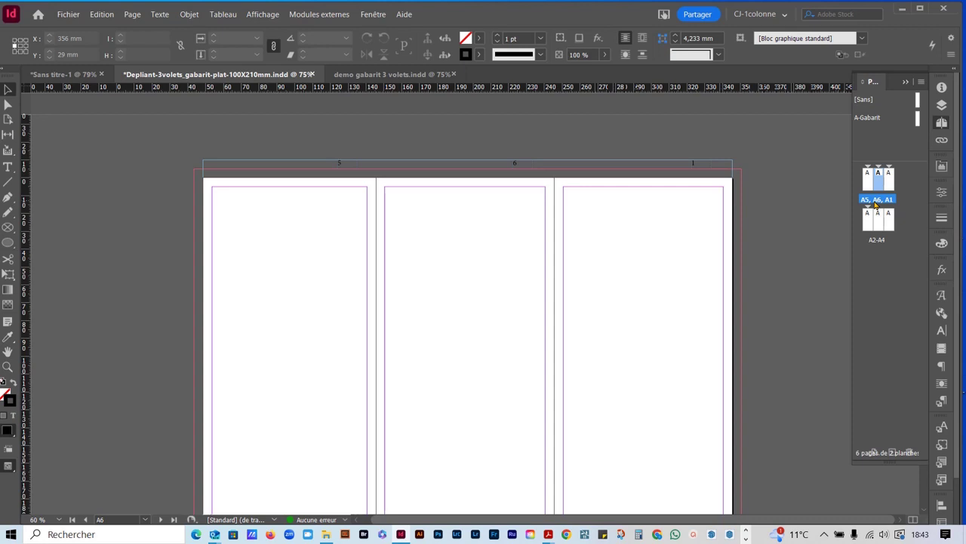
Look over the renumbered first spread and switch to the document demo gabarit 3 volets.indd to compare.
{"action": "scroll", "coordinate": [705, 258], "scroll_direction": "down", "scroll_amount": 2}
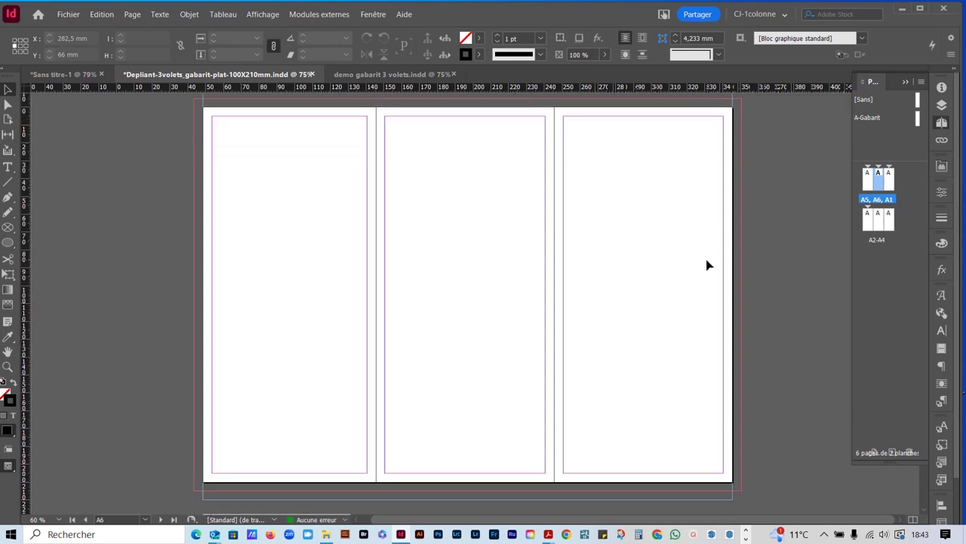
{"action": "scroll", "coordinate": [707, 261], "scroll_direction": "up", "scroll_amount": 2}
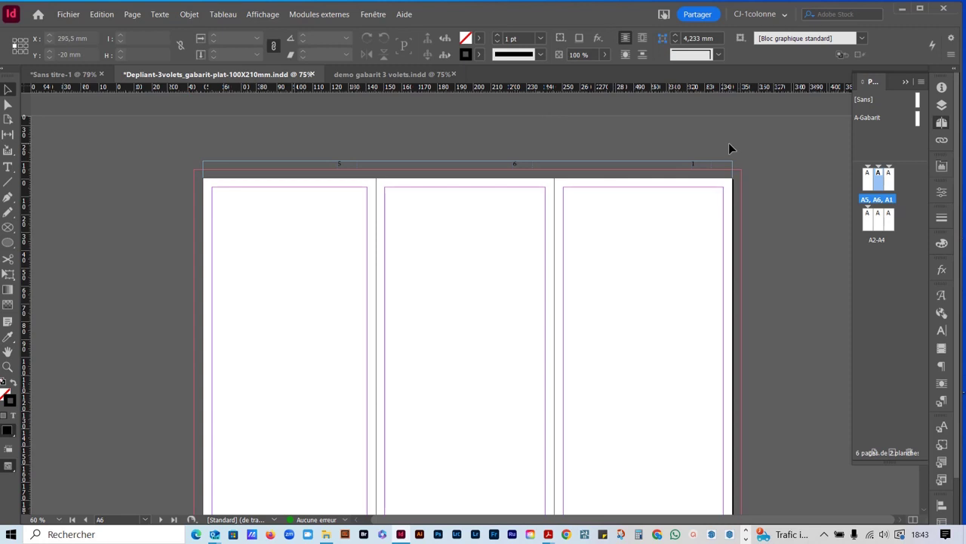
{"action": "scroll", "coordinate": [688, 220], "scroll_direction": "down", "scroll_amount": 2}
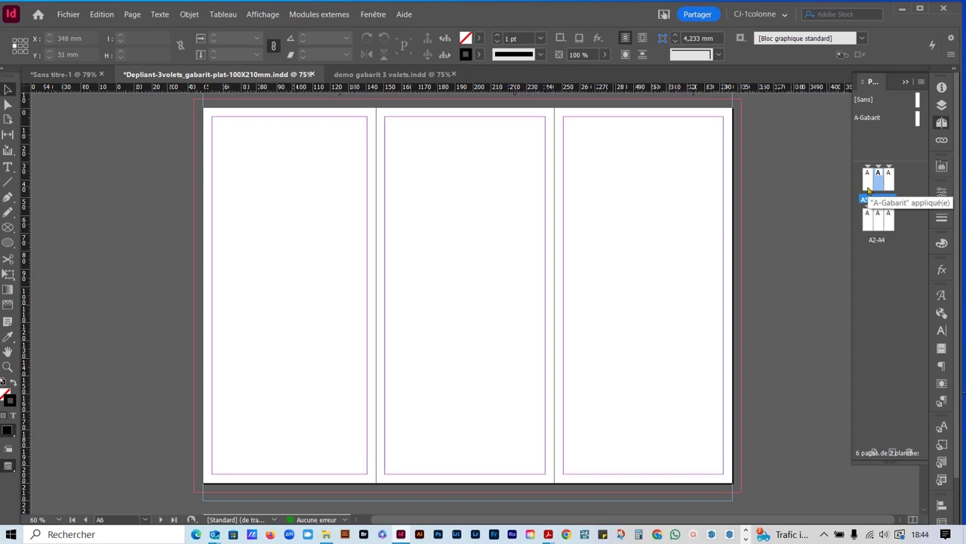
{"action": "scroll", "coordinate": [510, 244], "scroll_direction": "up", "scroll_amount": 2}
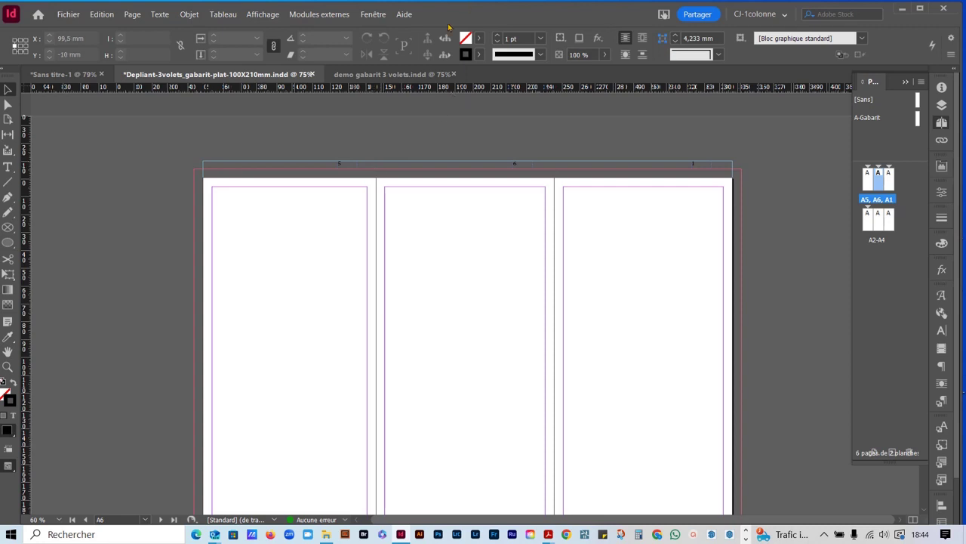
{"action": "left_click", "coordinate": [383, 75]}
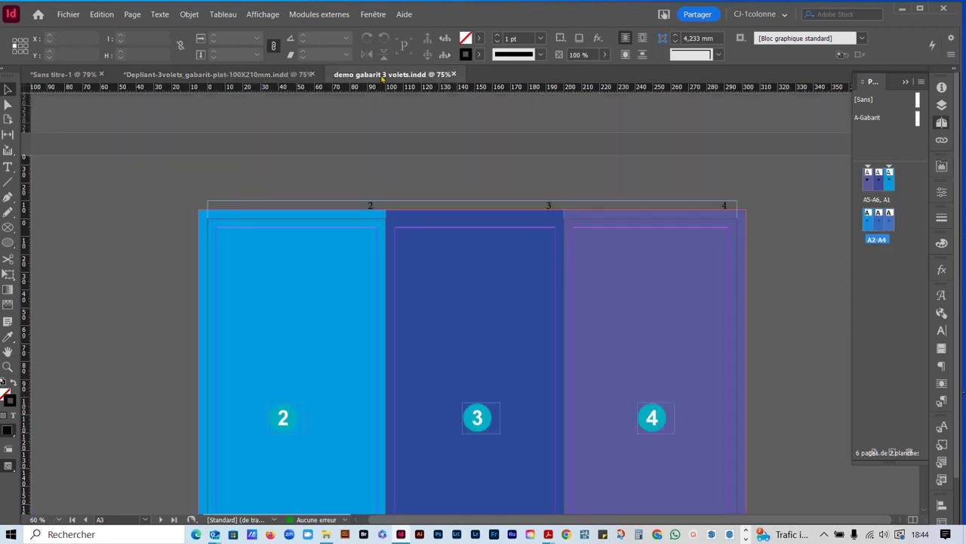